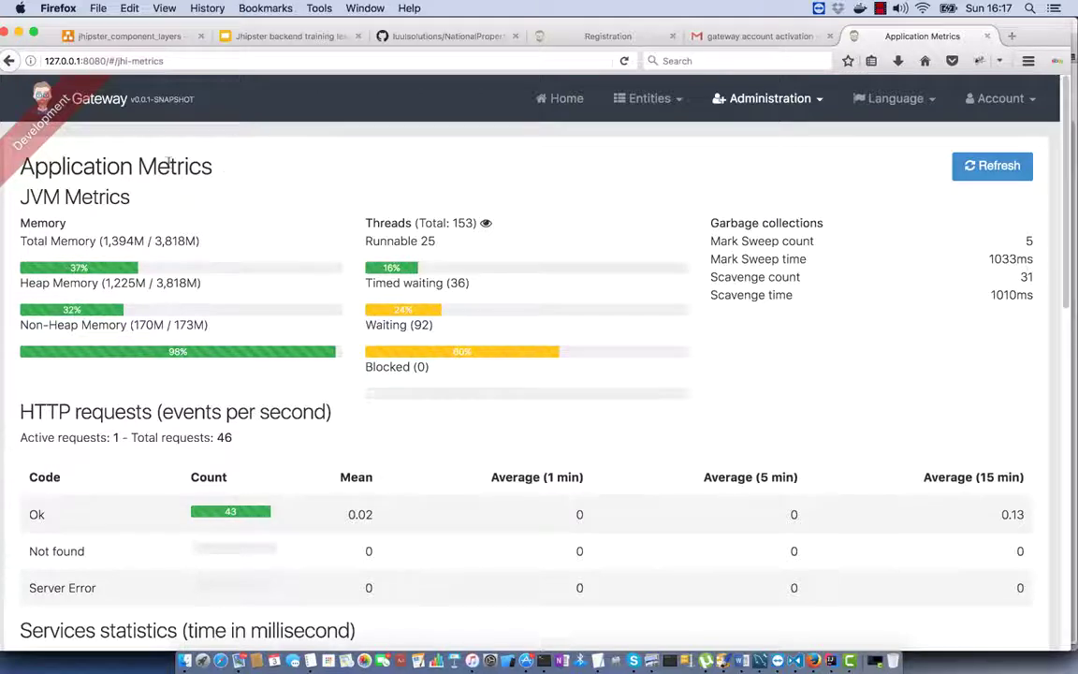
# Step: Examine the JVM Metrics section and the total and Ok counts under HTTP requests on the Application Metrics page
pyautogui.moveTo(33, 197); pyautogui.dragTo(131, 197)
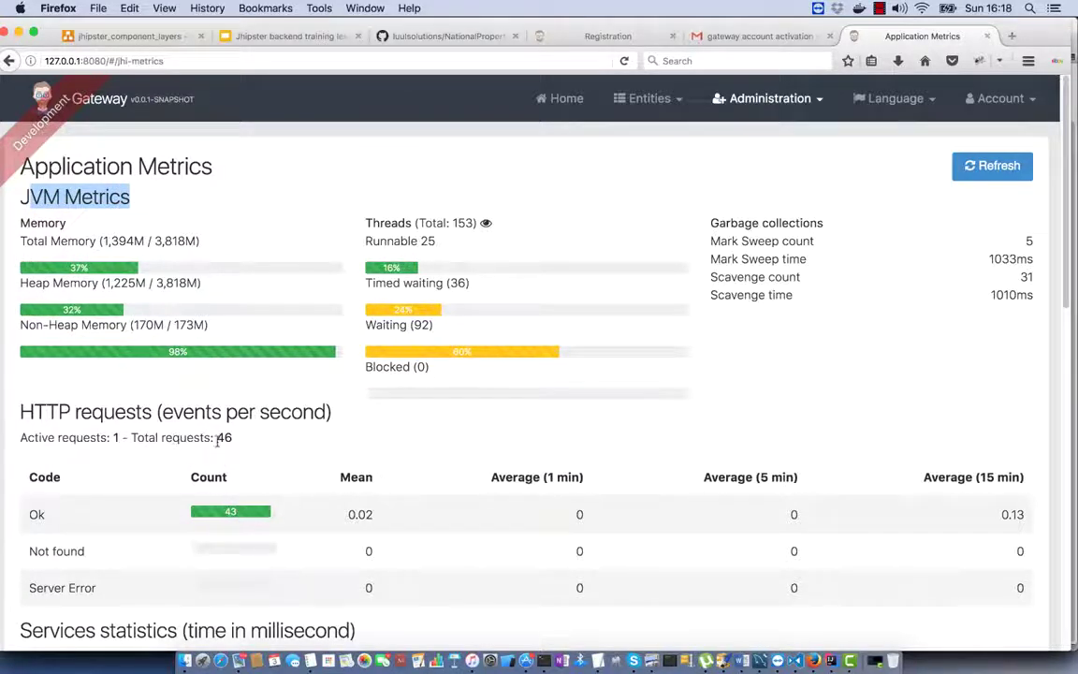
pyautogui.moveTo(217, 440); pyautogui.dragTo(248, 443)
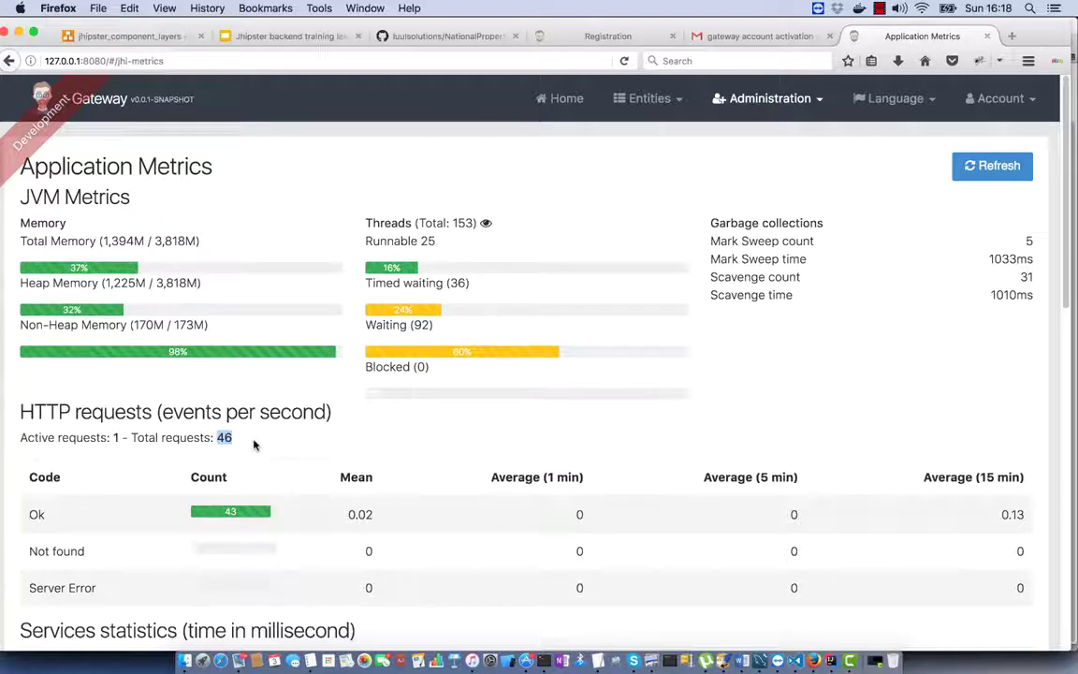
pyautogui.moveTo(227, 511); pyautogui.dragTo(240, 515)
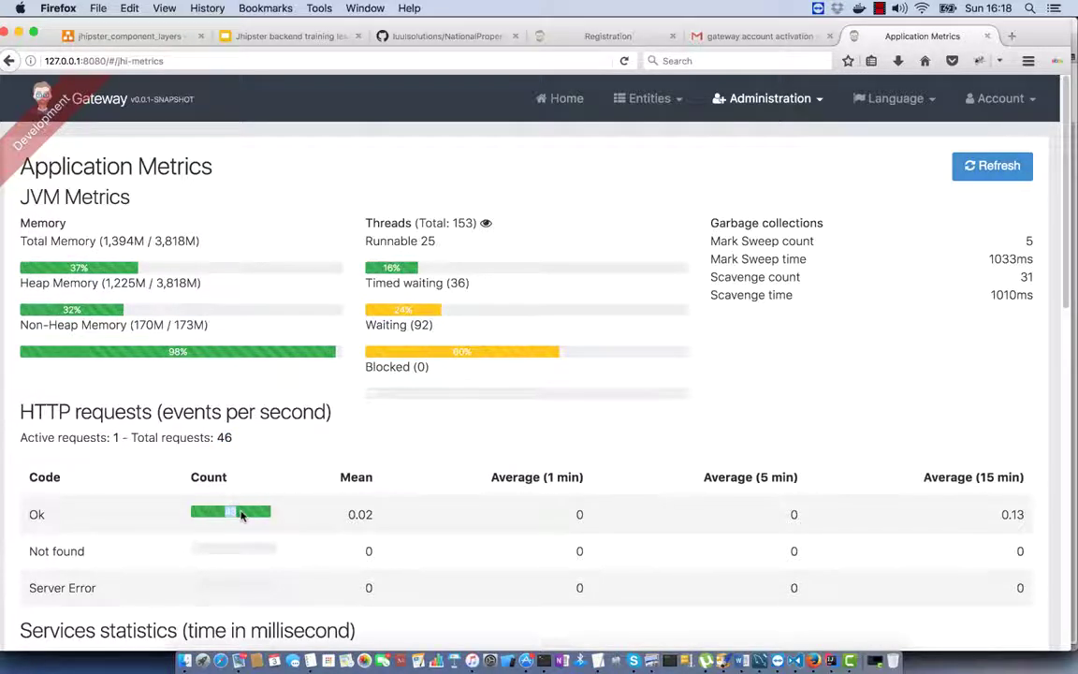
pyautogui.click(241, 514)
# Step: Check the call counts and timings of activateAccount and changePassword in the services statistics
pyautogui.scroll(-5, 319, 448)
pyautogui.scroll(-4, 283, 380)
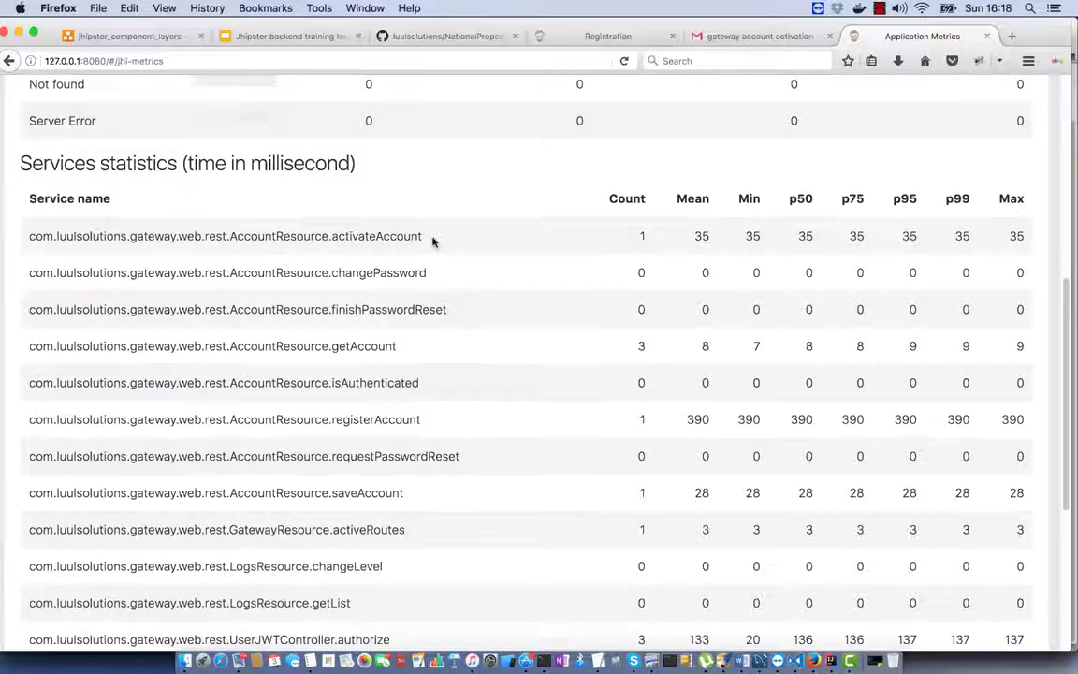
pyautogui.moveTo(429, 236); pyautogui.dragTo(329, 236)
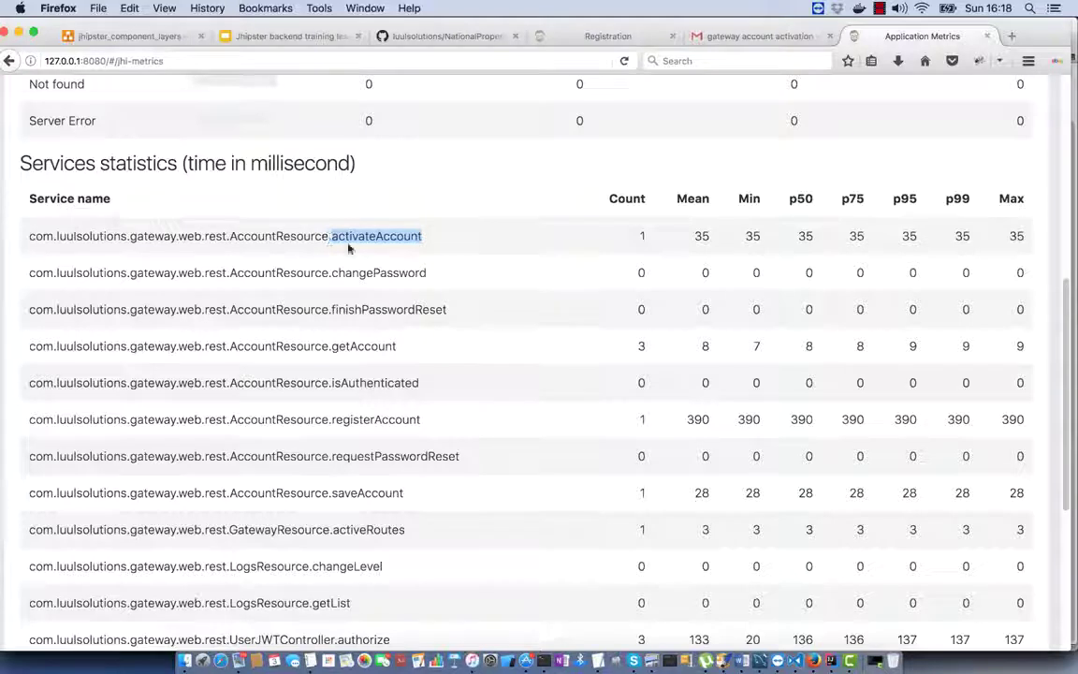
pyautogui.doubleClick(383, 274)
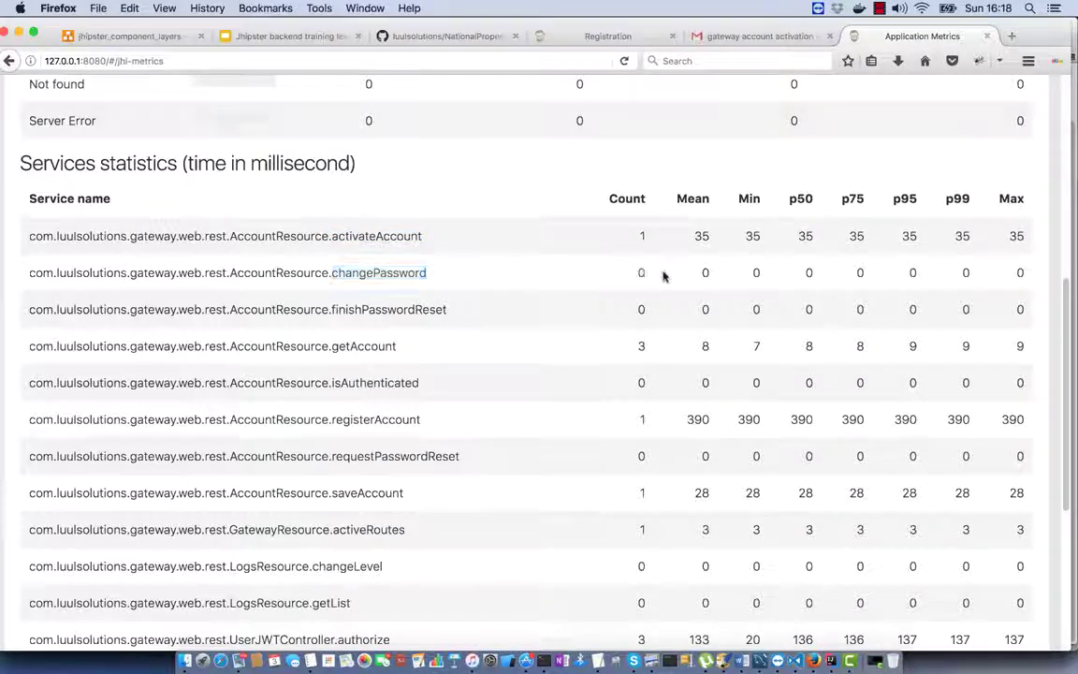
pyautogui.moveTo(665, 272); pyautogui.dragTo(1020, 265)
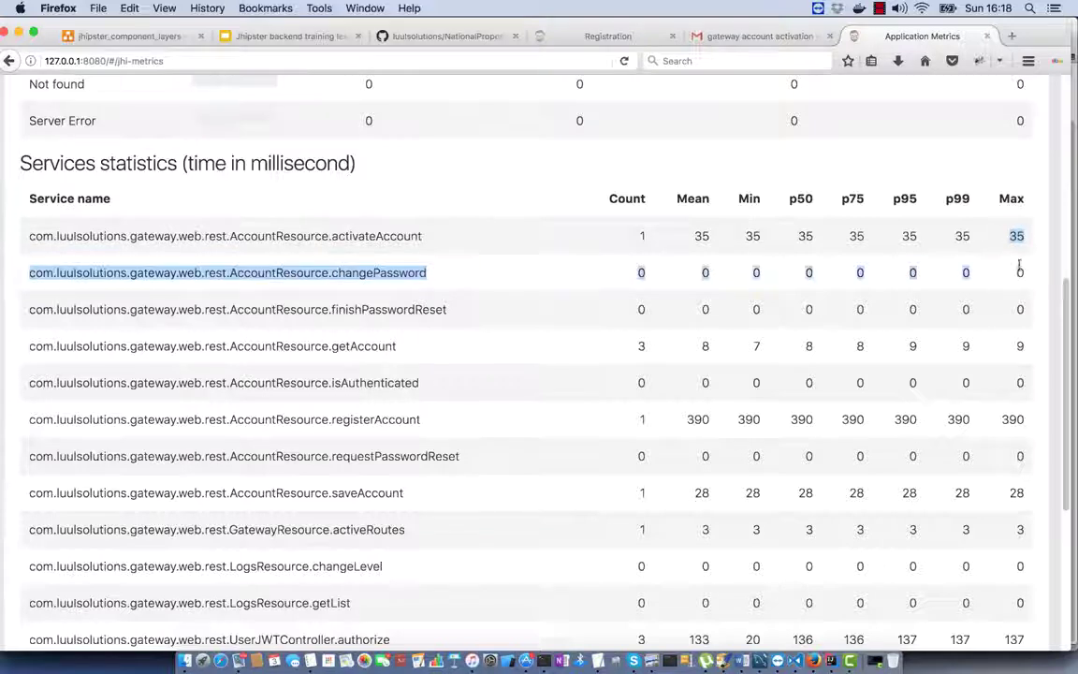
pyautogui.moveTo(697, 242); pyautogui.dragTo(696, 240)
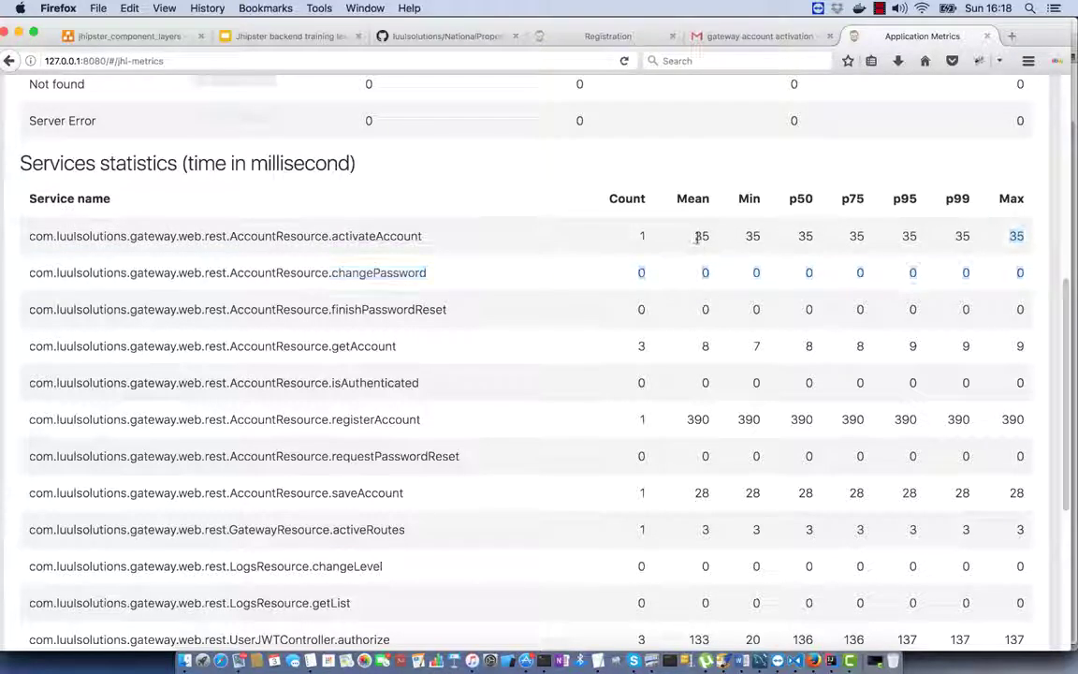
pyautogui.click(640, 233)
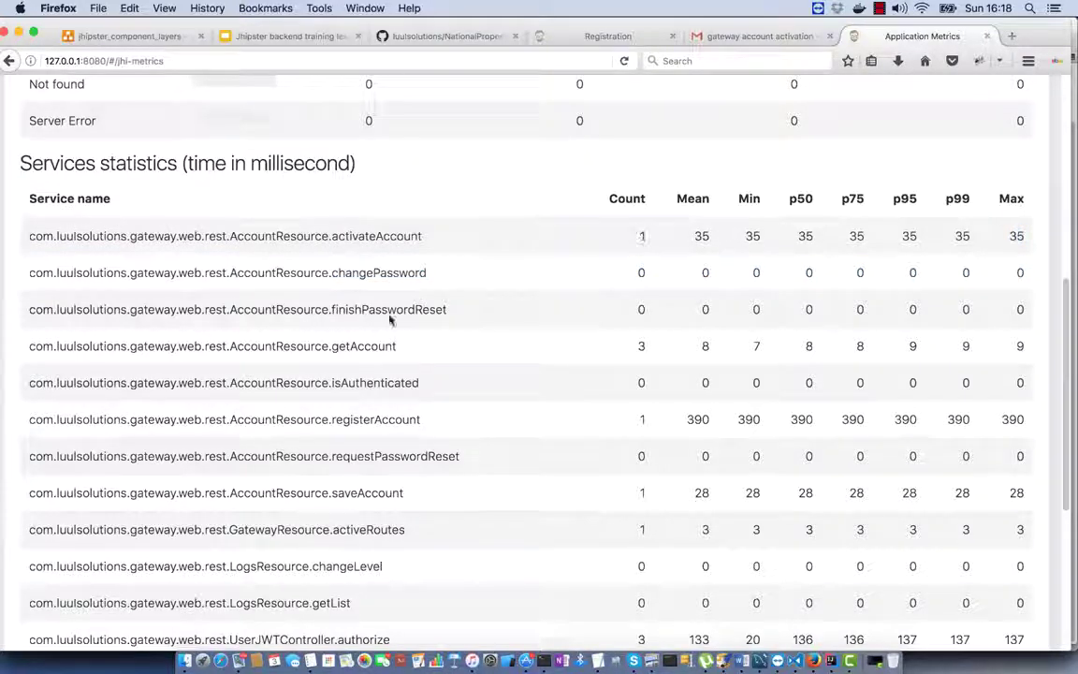
# Step: Check the call counts of getAccount and registerAccount in the services statistics
pyautogui.doubleClick(363, 345)
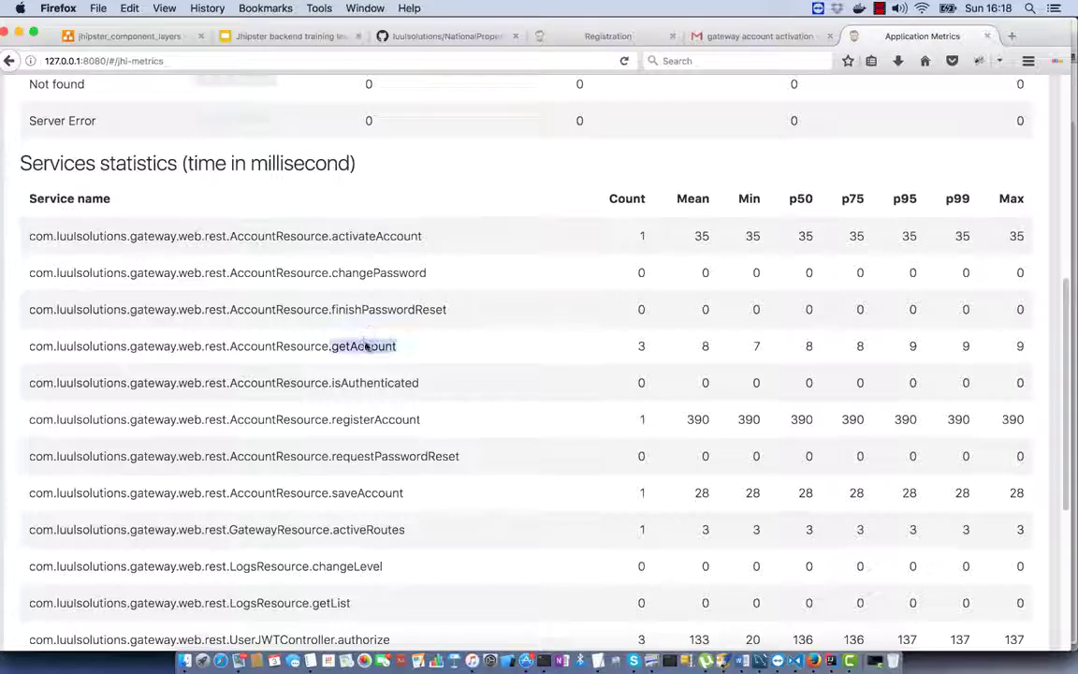
pyautogui.doubleClick(646, 346)
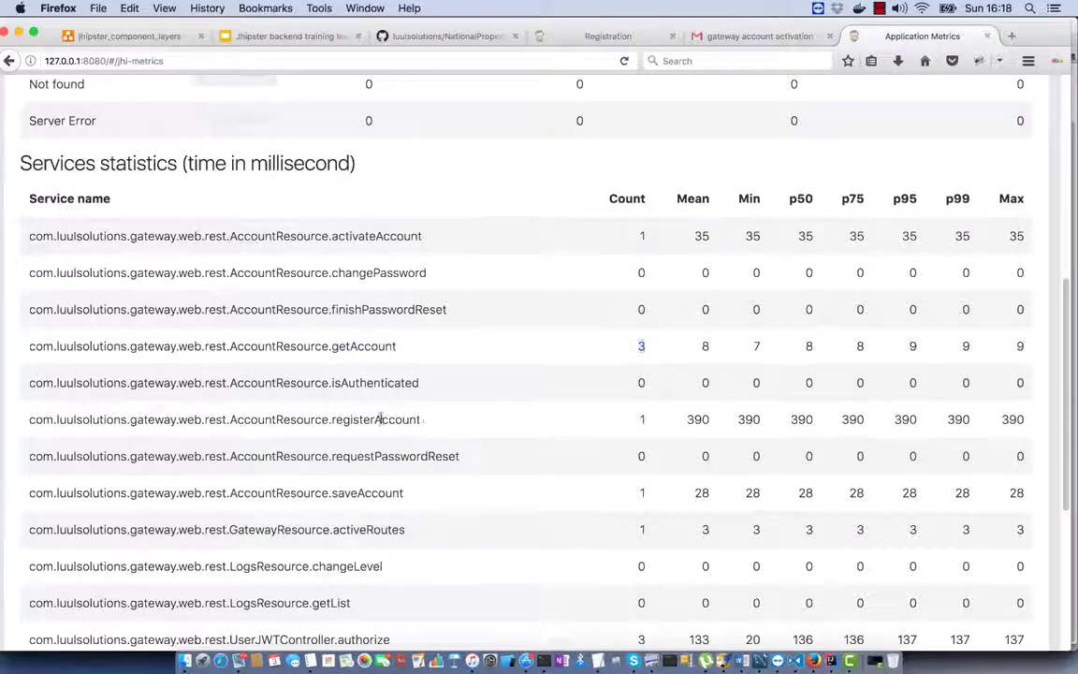
pyautogui.doubleClick(381, 419)
pyautogui.click(640, 421)
pyautogui.doubleClick(644, 419)
# Step: Review the whole Application Metrics page, from the JVM metrics through the HTTP requests to the services statistics
pyautogui.scroll(6, 238, 120)
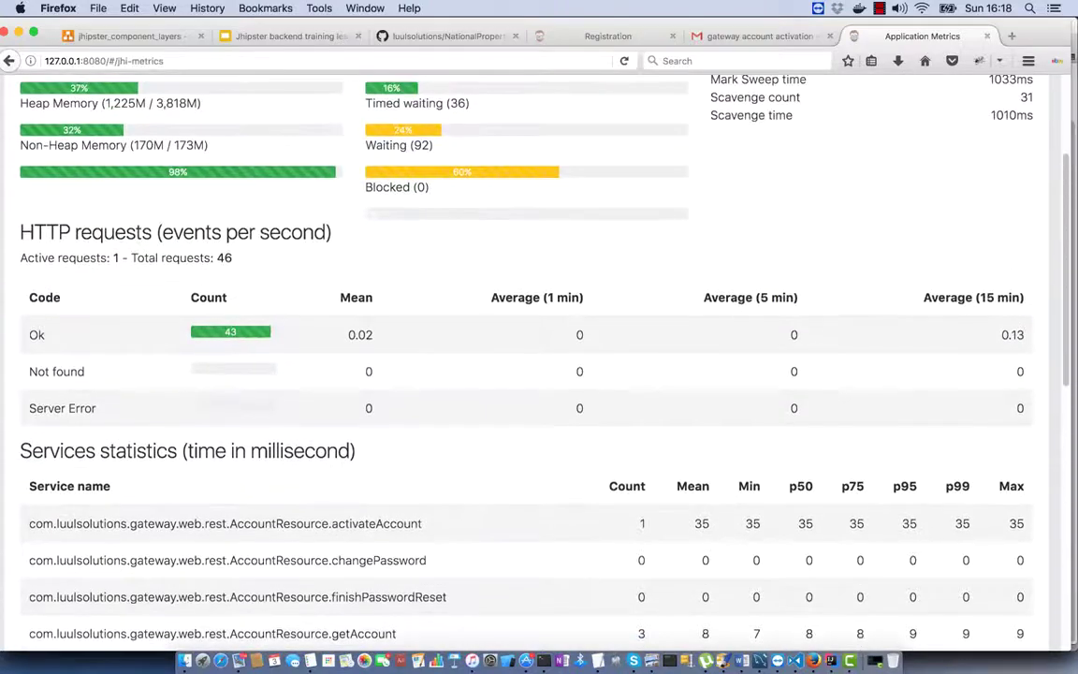
pyautogui.scroll(4, 539, 355)
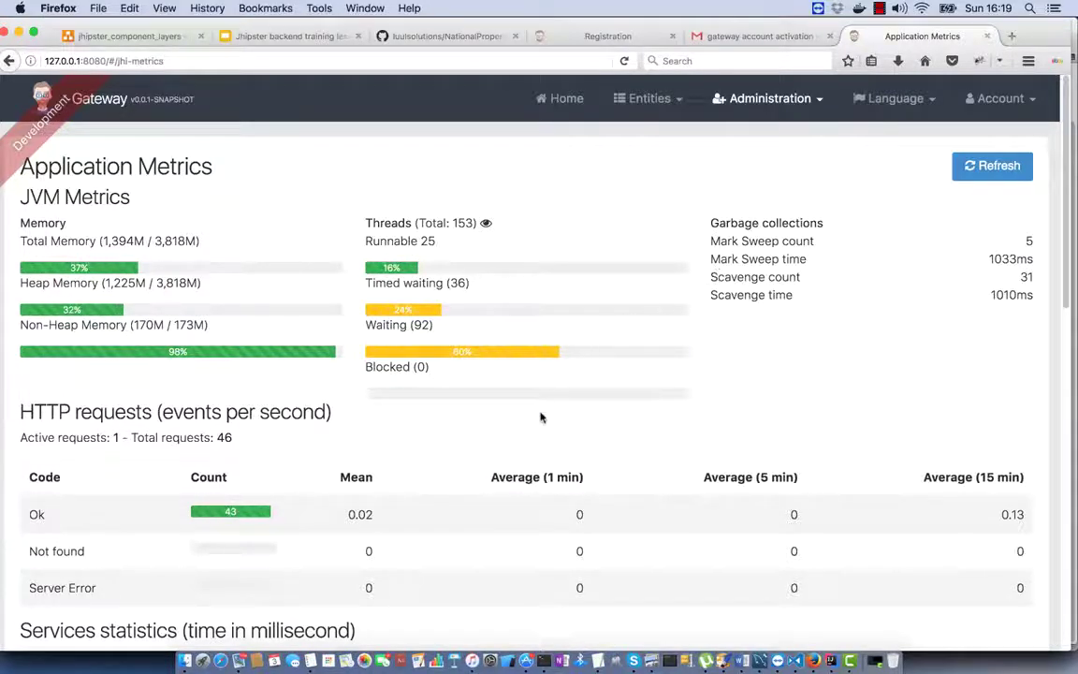
pyautogui.scroll(-10, 540, 417)
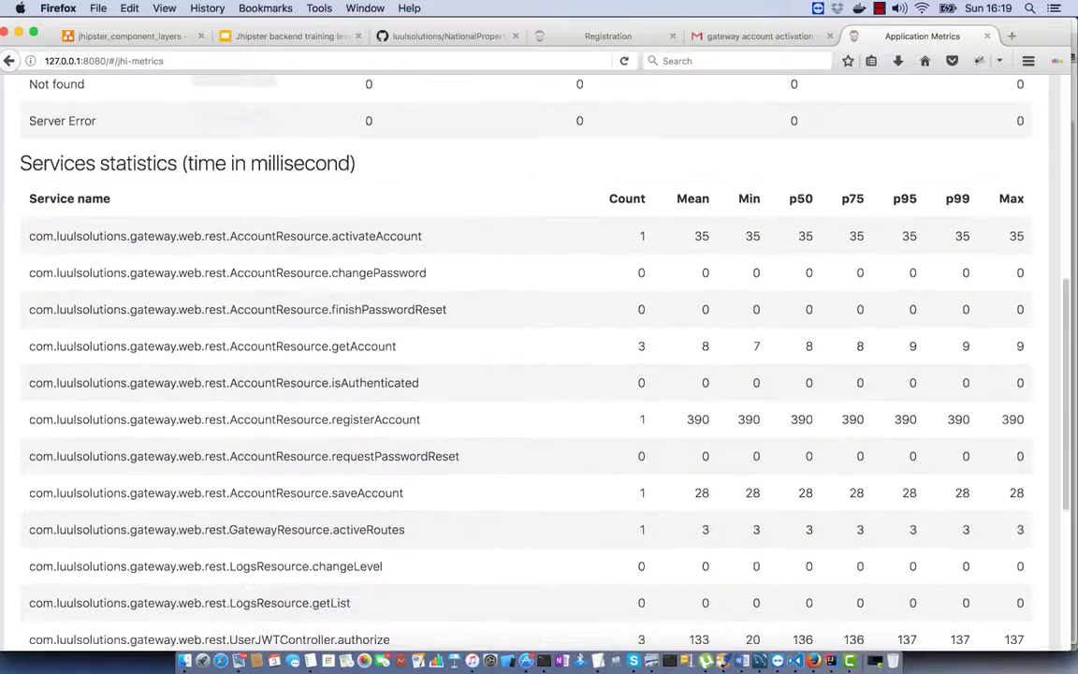
pyautogui.scroll(3, 540, 417)
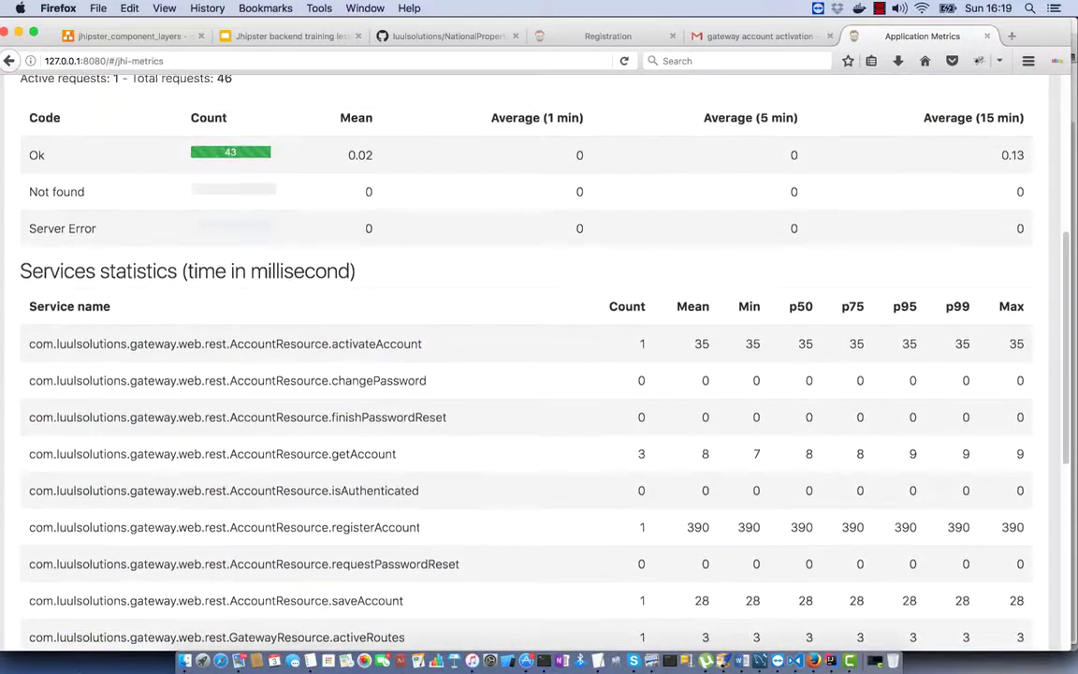
pyautogui.scroll(1, 540, 418)
pyautogui.scroll(-7, 540, 418)
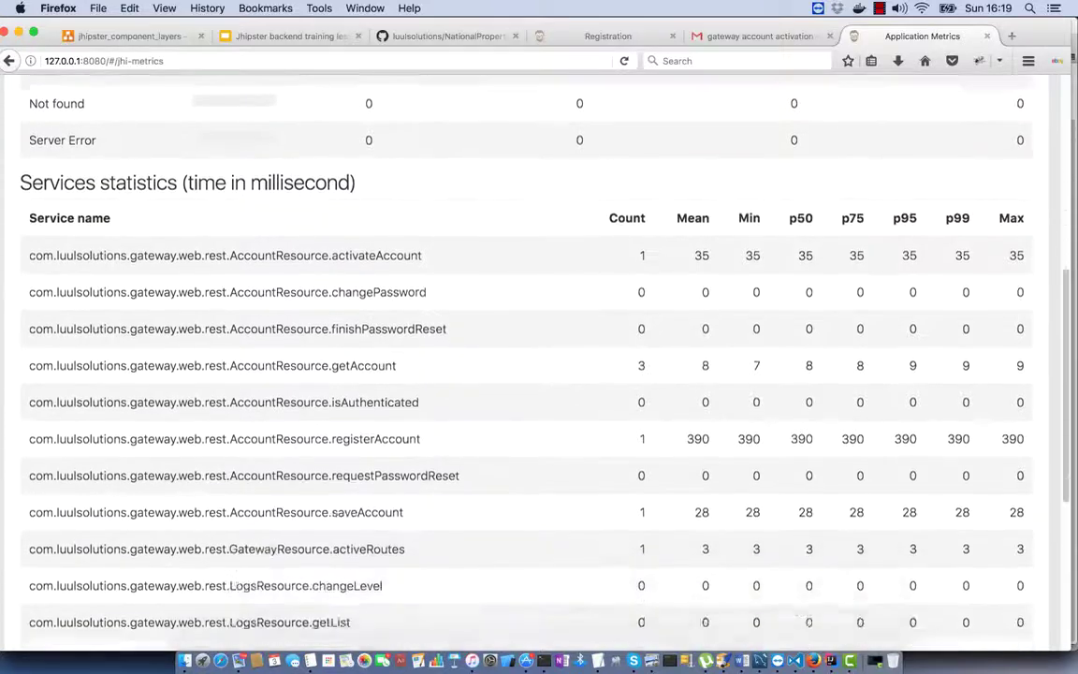
pyautogui.scroll(-3, 540, 417)
pyautogui.scroll(8, 540, 417)
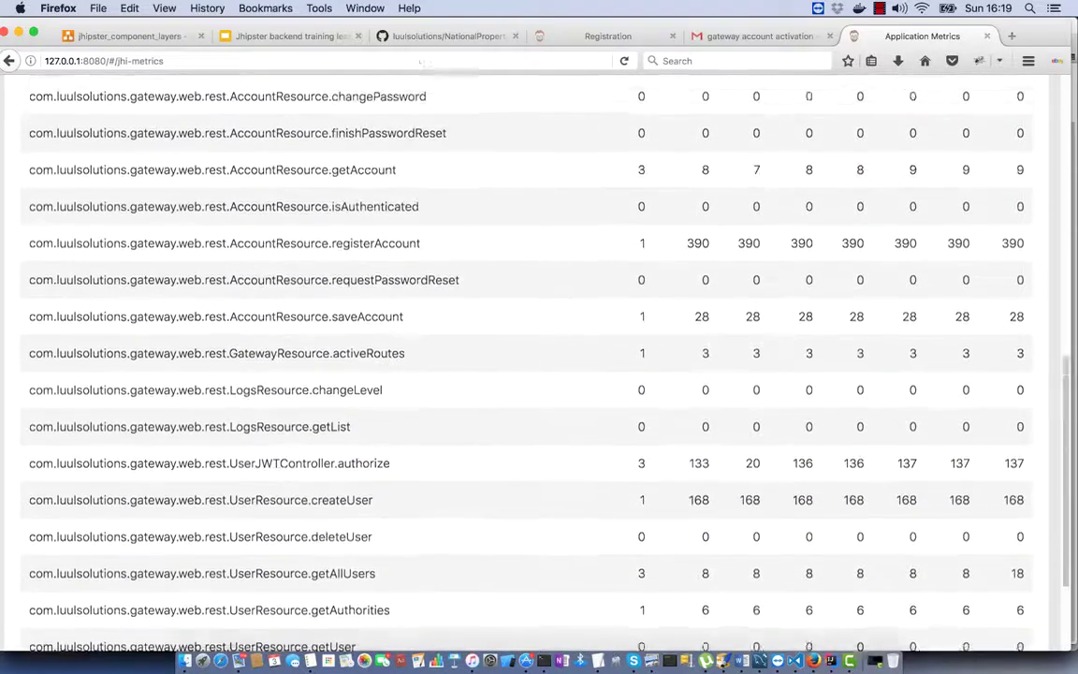
pyautogui.scroll(3, 77, 290)
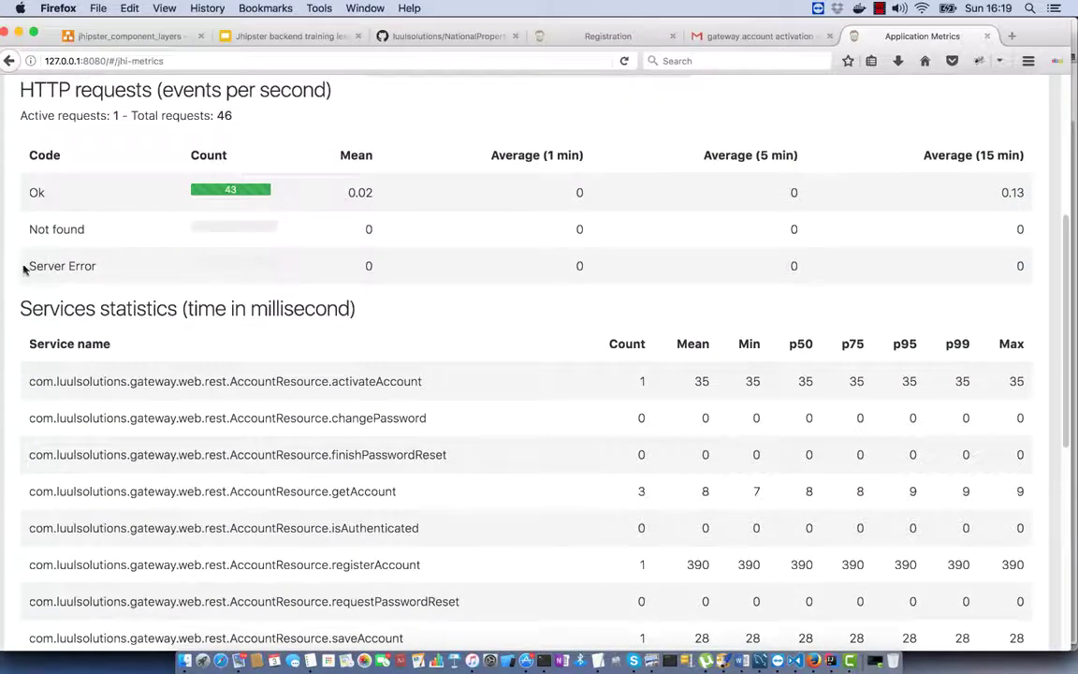
# Step: Examine the Server Error, Not found and Ok rows of the HTTP requests table
pyautogui.moveTo(28, 266); pyautogui.dragTo(140, 273)
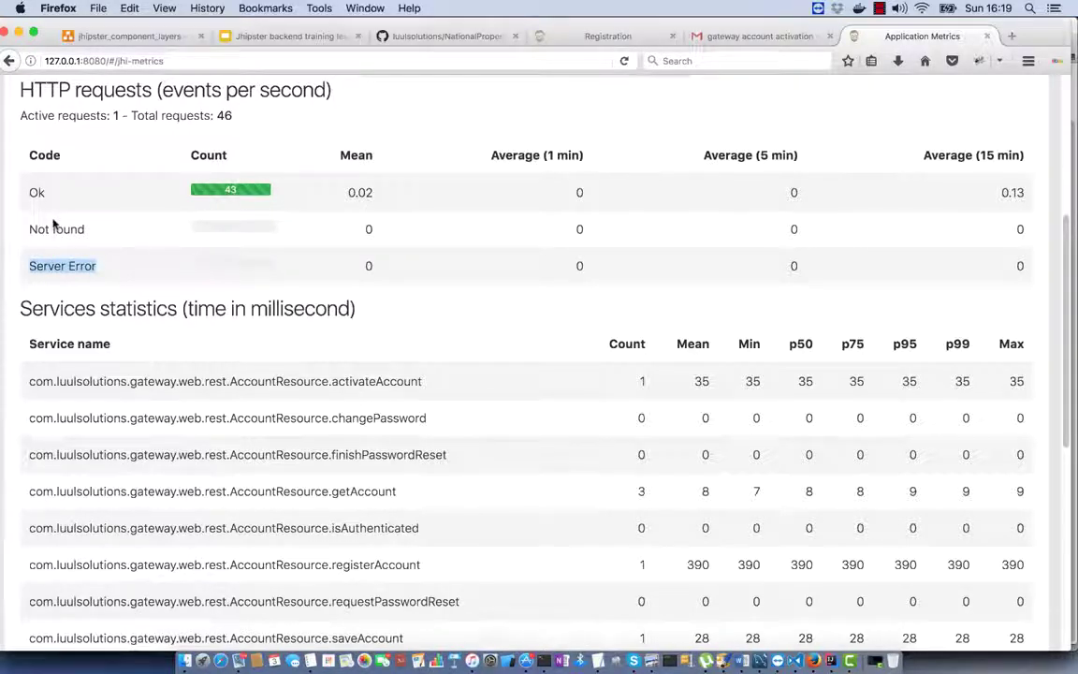
pyautogui.moveTo(363, 270); pyautogui.dragTo(457, 265)
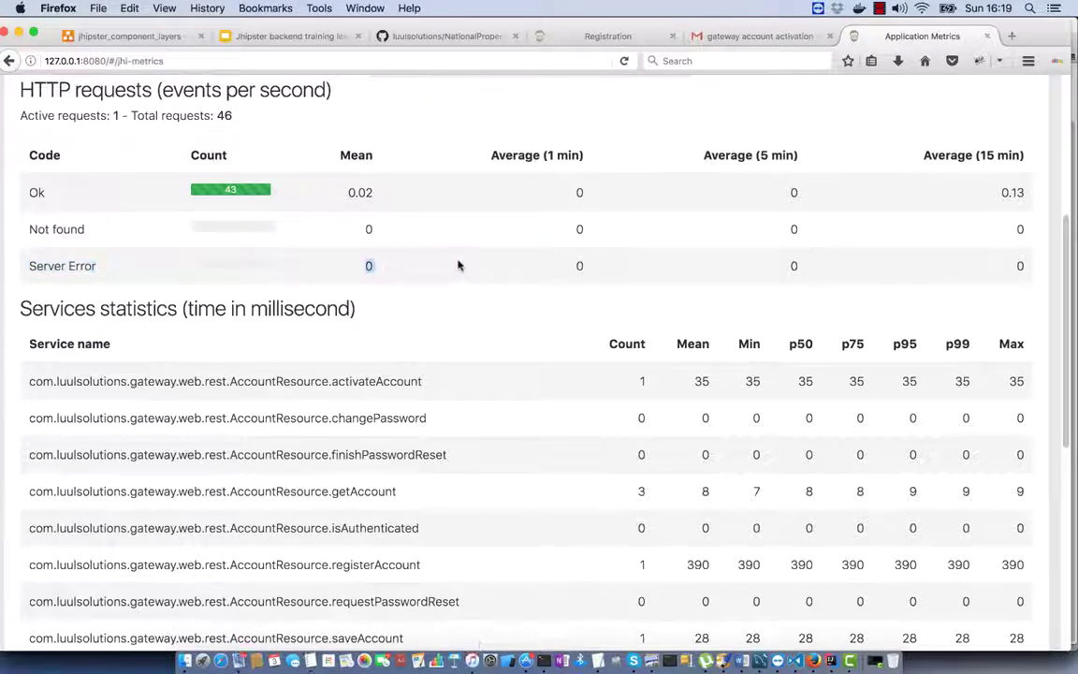
pyautogui.click(230, 190)
pyautogui.moveTo(206, 267); pyautogui.dragTo(198, 222)
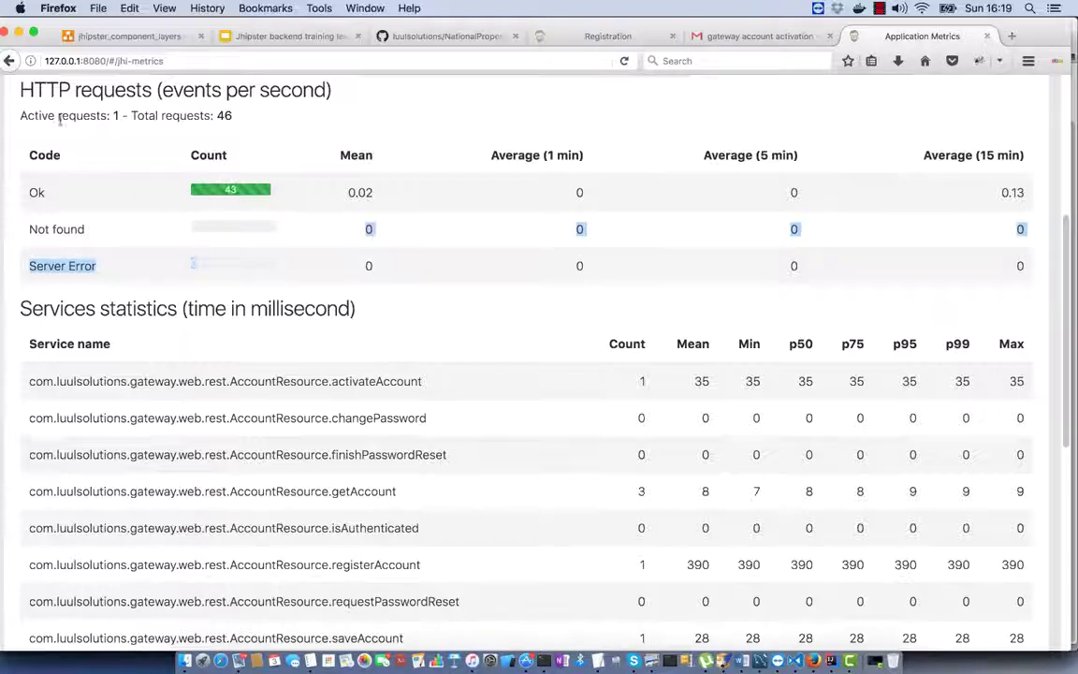
# Step: Leave the metrics and open the gateway's Health Checks page
pyautogui.click(10, 62)
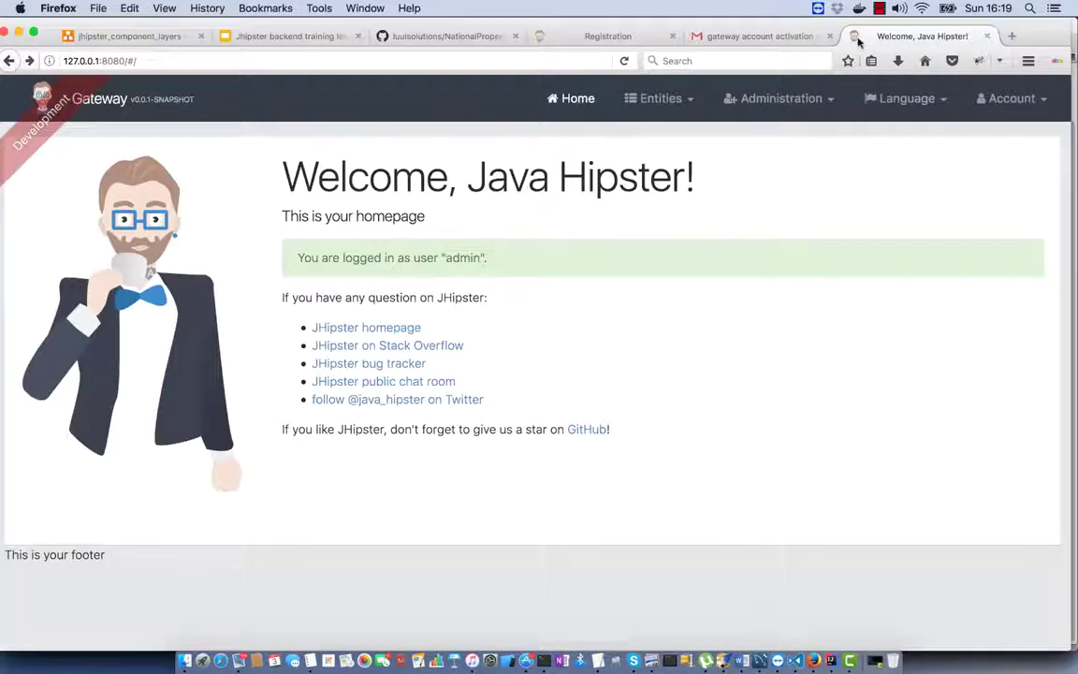
pyautogui.click(800, 101)
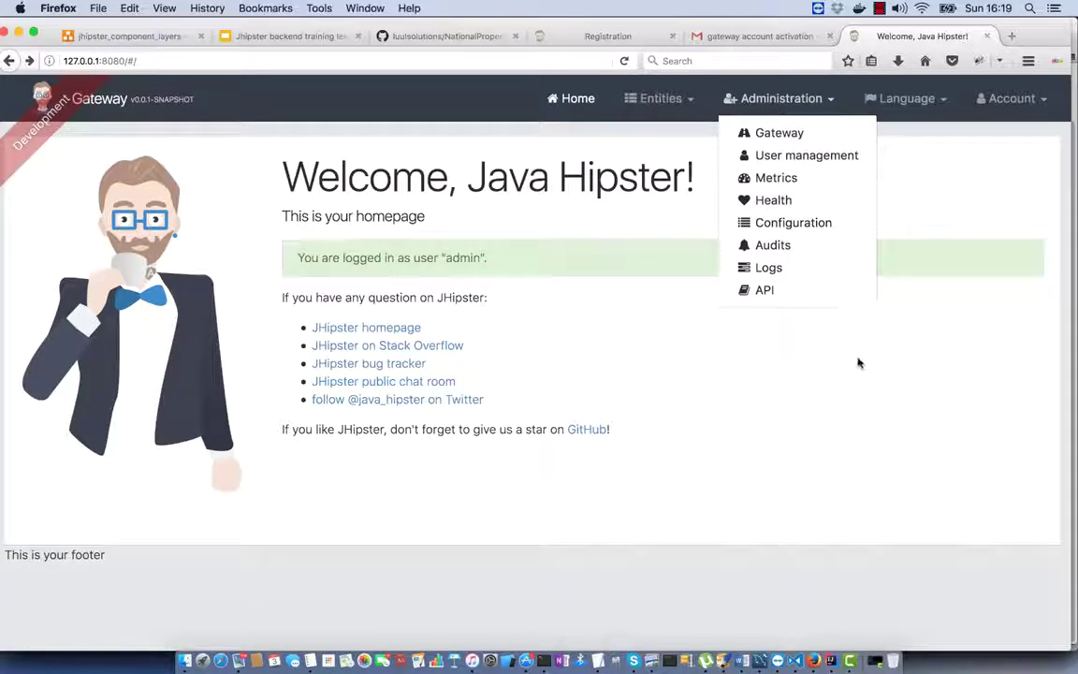
pyautogui.click(778, 200)
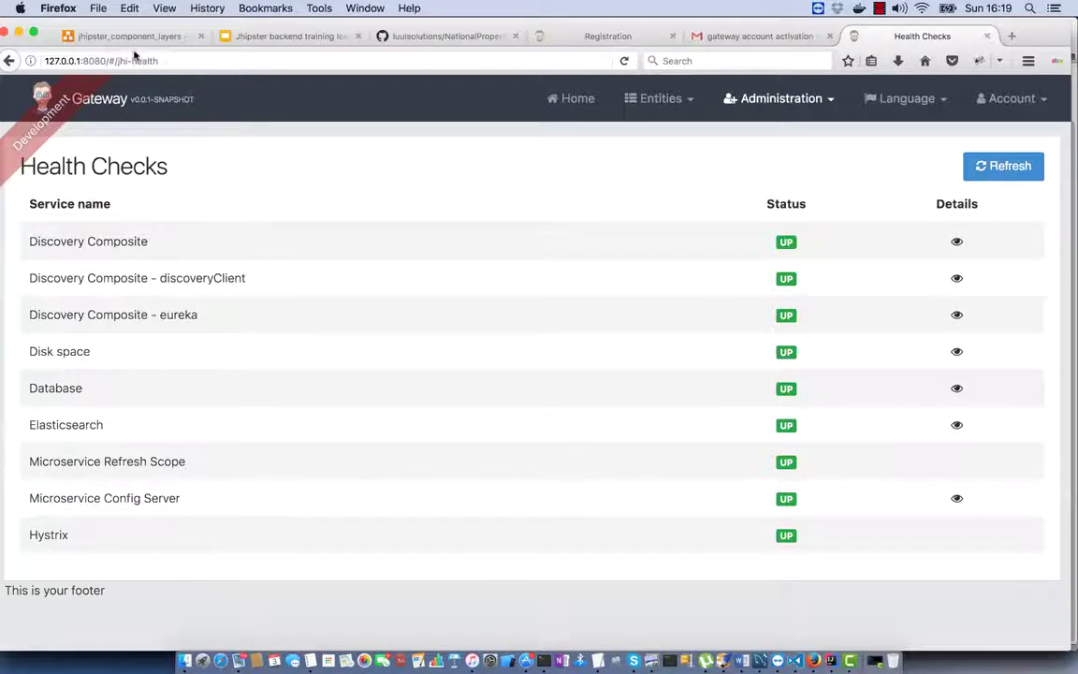
# Step: Switch to the Jhipster backend training lesson 3 slides and highlight "API documentation" in the common project features list
pyautogui.click(304, 33)
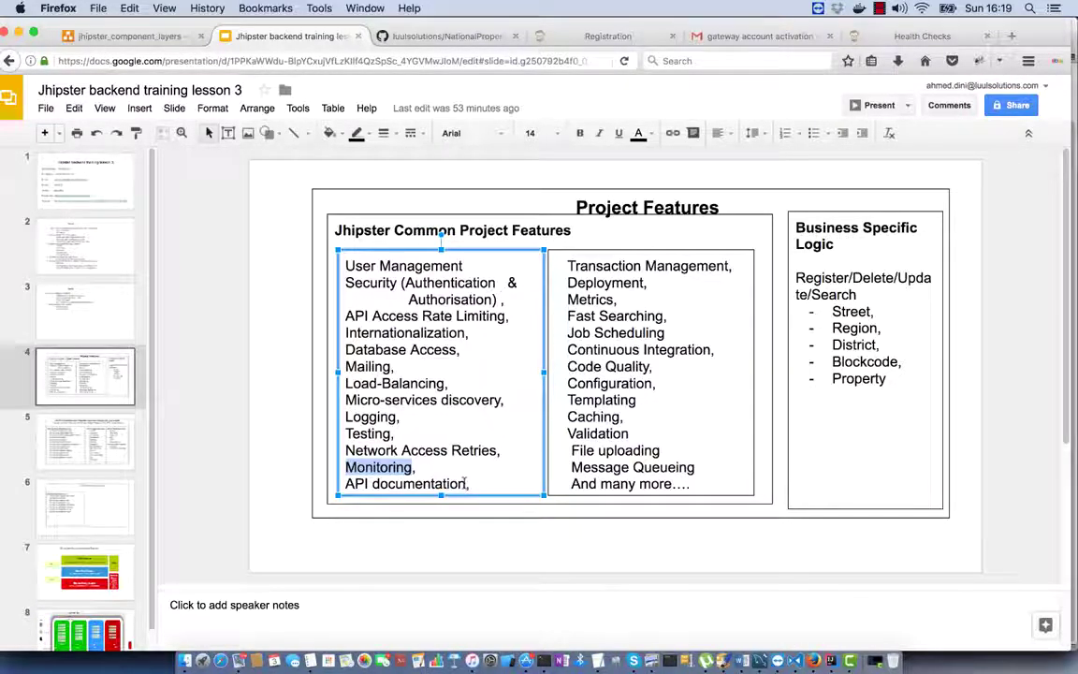
pyautogui.moveTo(469, 484); pyautogui.dragTo(346, 484)
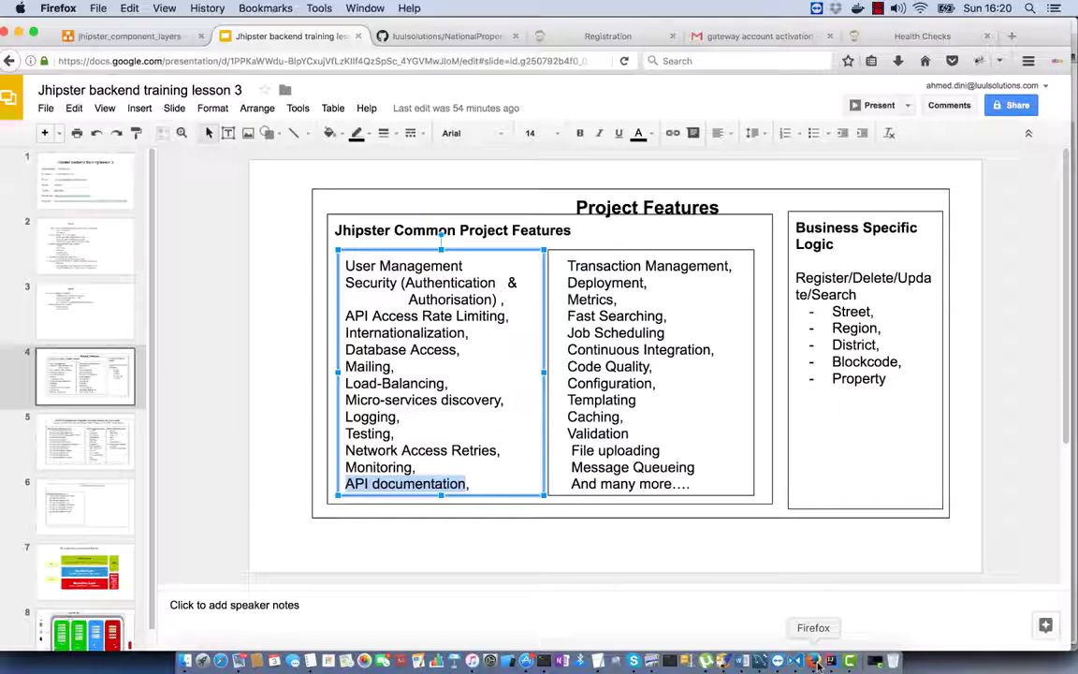
# Step: Return to the logged-in gateway application and open its Swagger API documentation
pyautogui.click(613, 38)
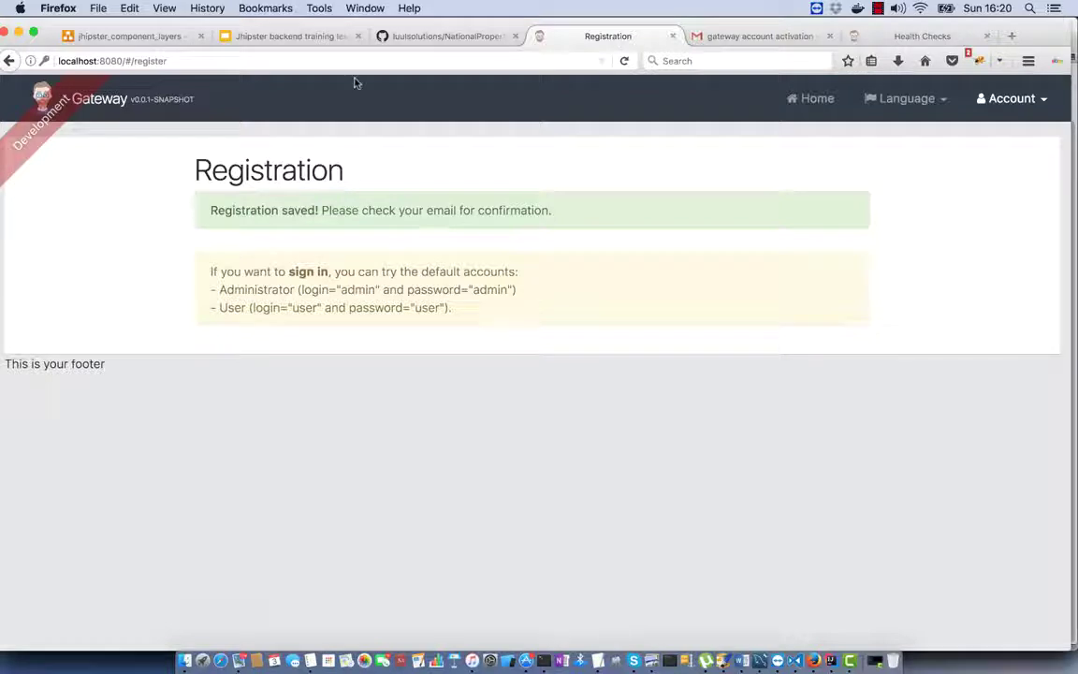
pyautogui.click(880, 36)
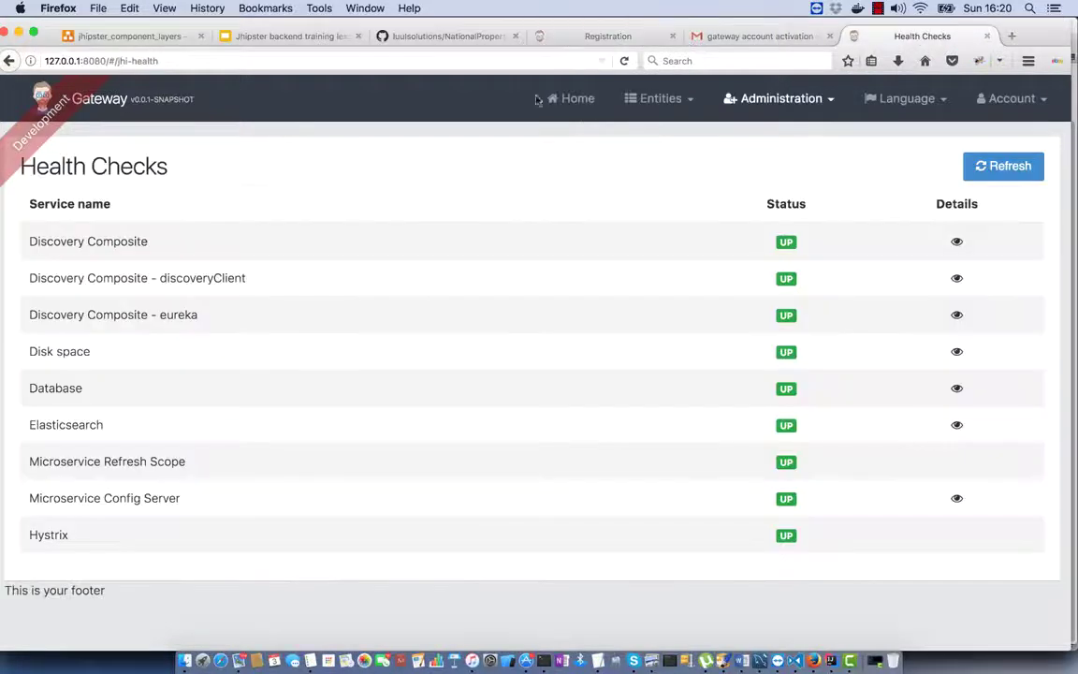
pyautogui.click(754, 99)
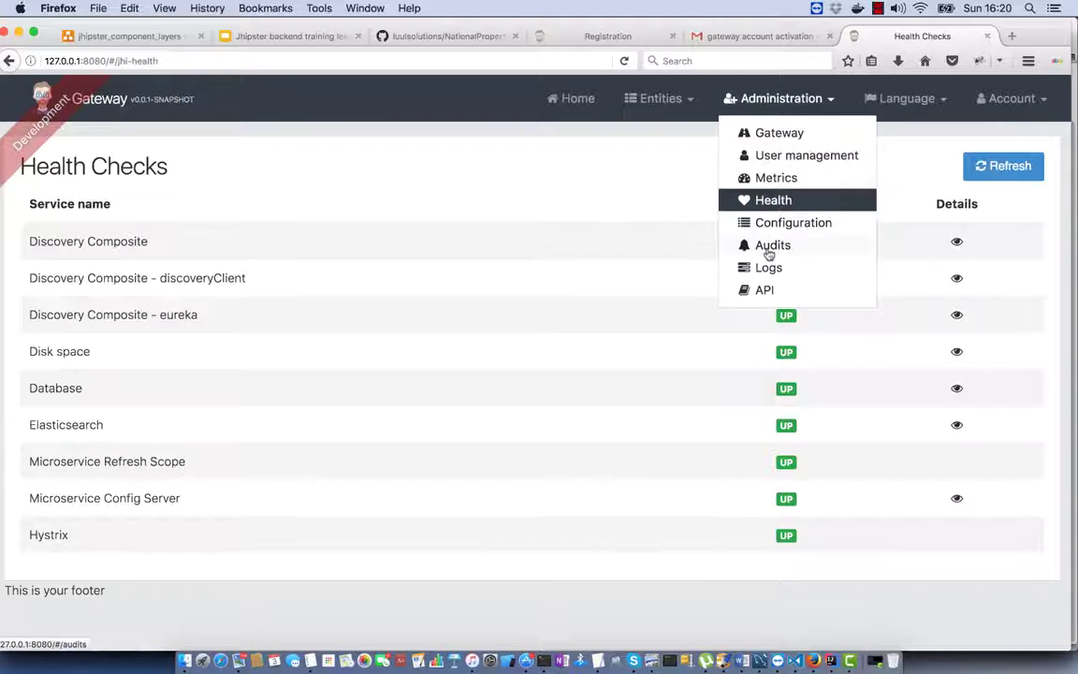
pyautogui.click(764, 290)
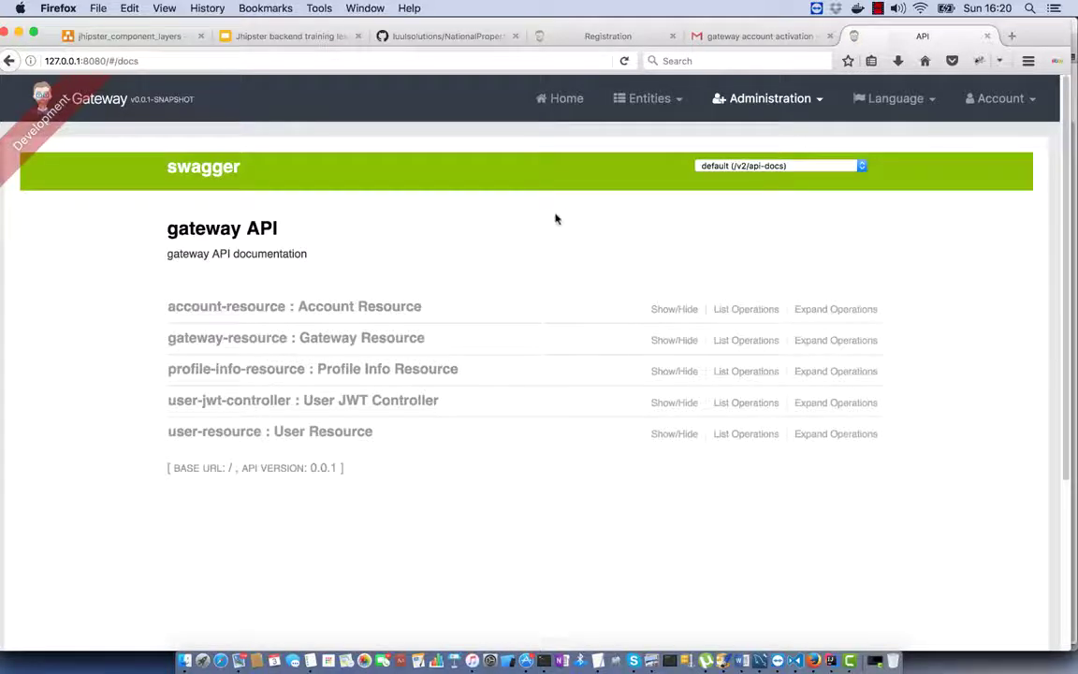
# Step: Expand the account-resource operations in the default API docs and show the details of GET /api/account
pyautogui.click(771, 167)
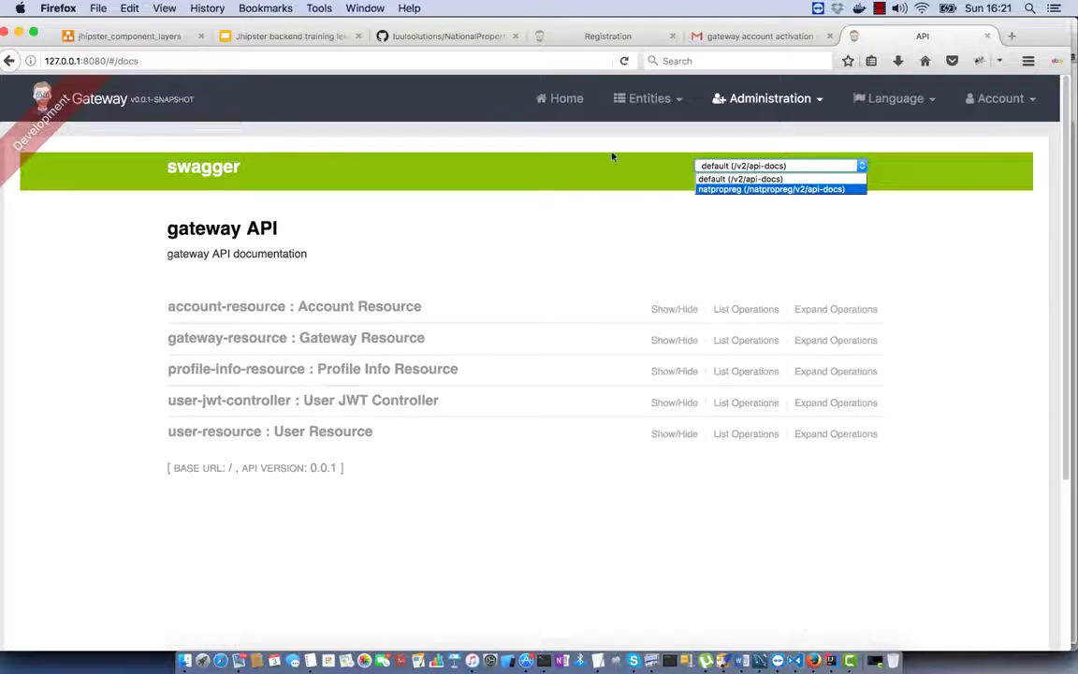
pyautogui.click(247, 310)
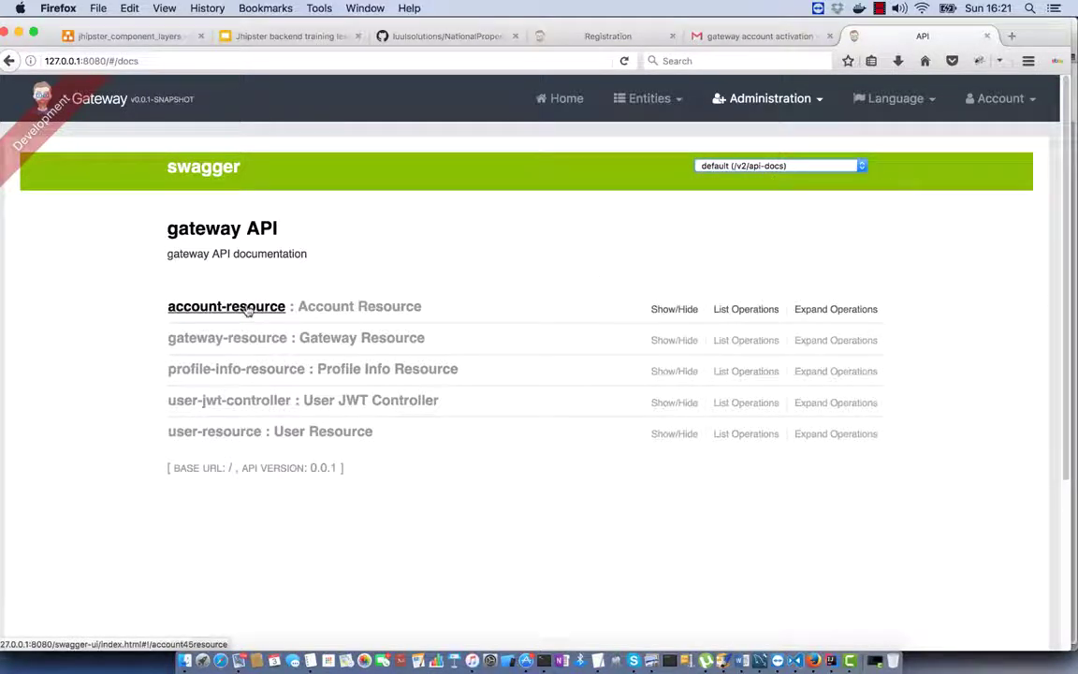
pyautogui.click(247, 309)
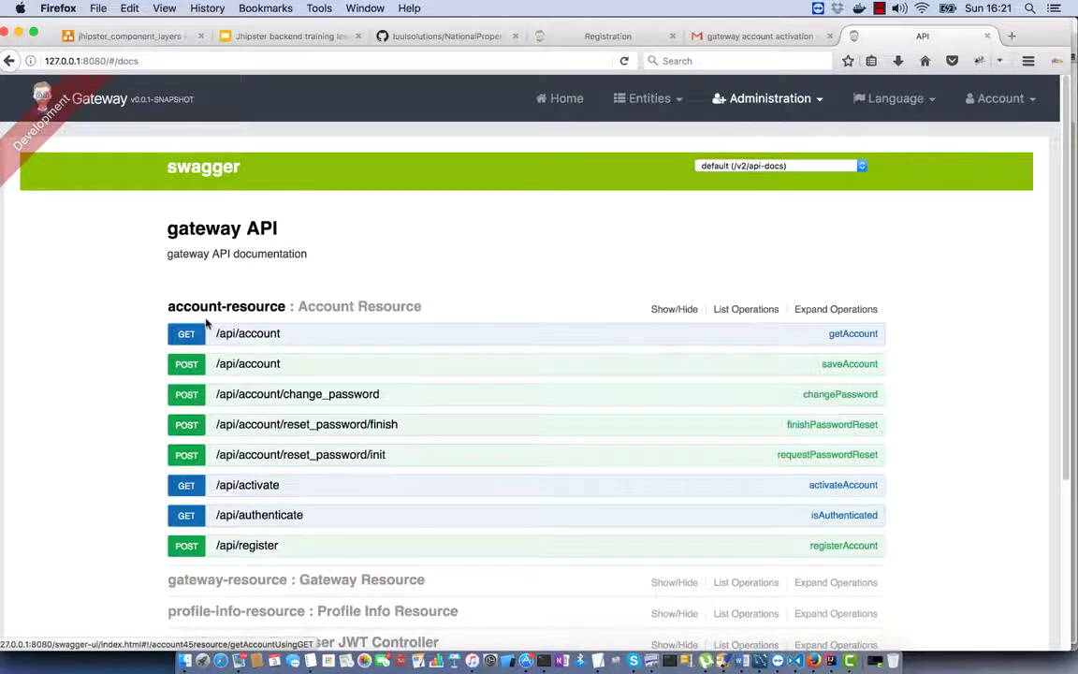
pyautogui.moveTo(152, 335); pyautogui.dragTo(199, 337)
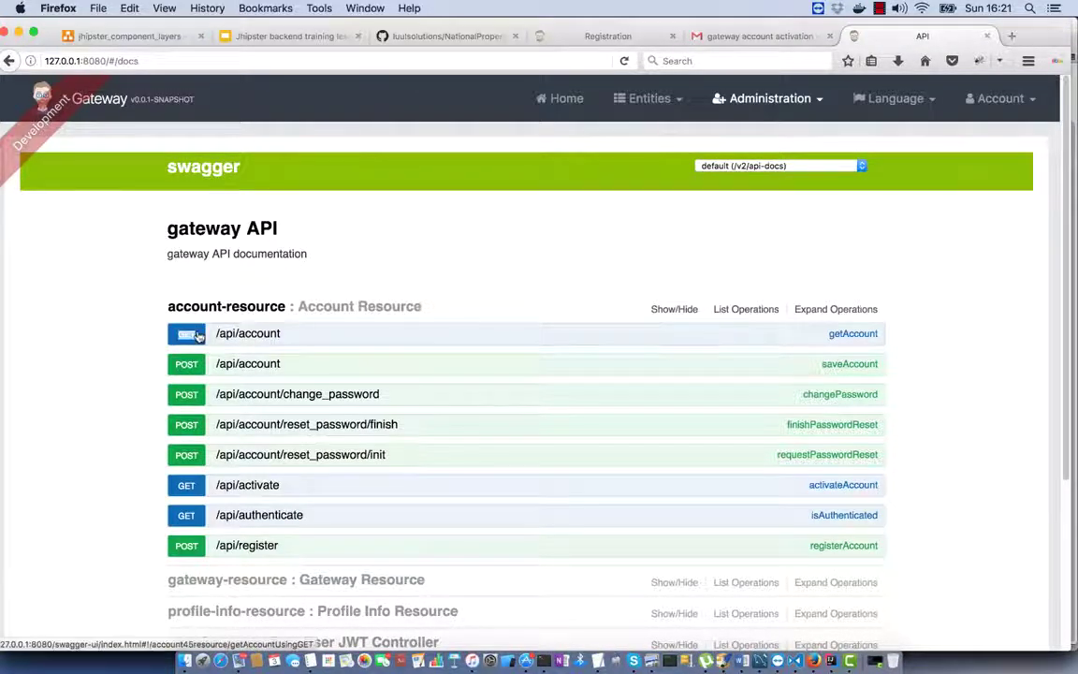
pyautogui.click(266, 337)
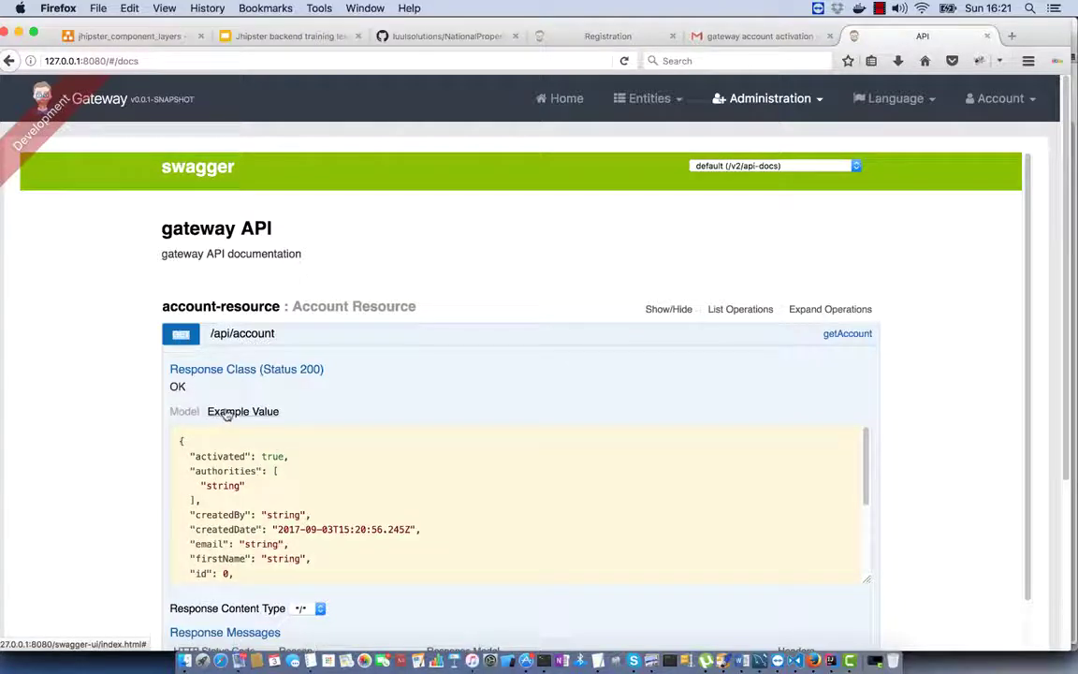
# Step: View the UserDTO model schema of GET /api/account, return to the example value, and collapse the operation
pyautogui.click(175, 411)
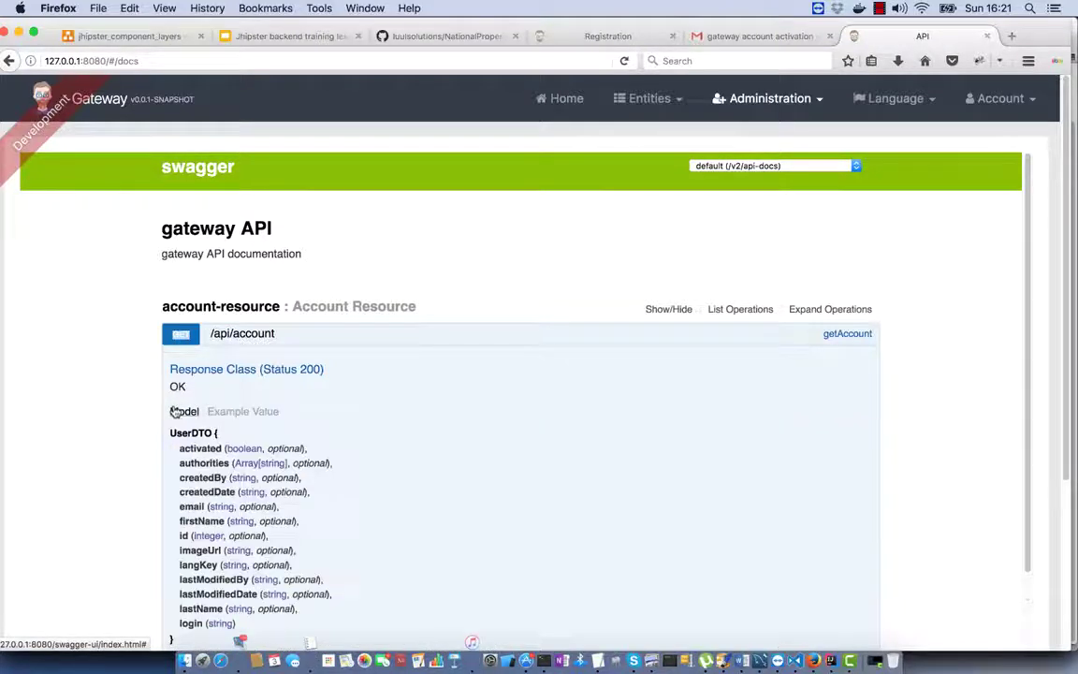
pyautogui.click(225, 417)
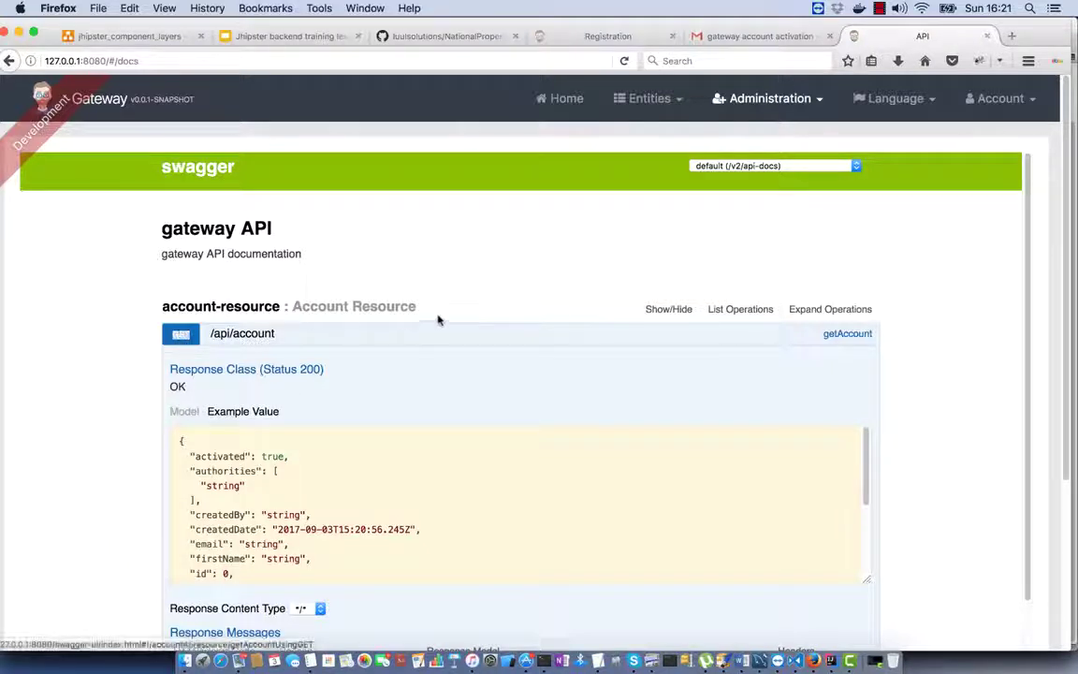
pyautogui.click(182, 337)
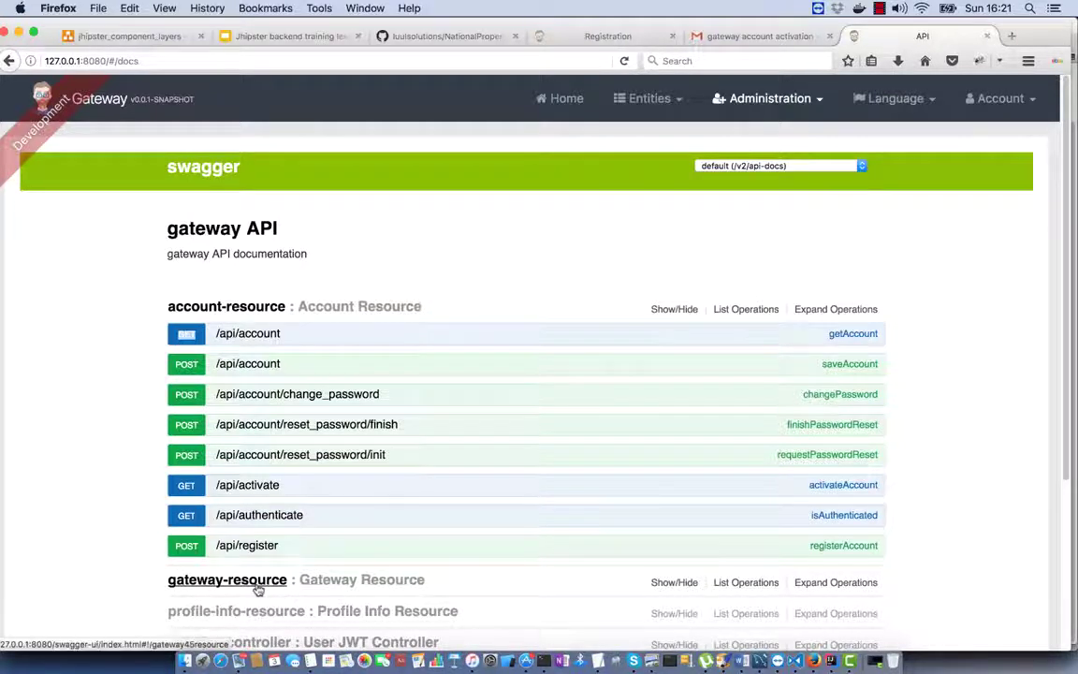
# Step: Expand GET /api/activate in the account-resource and highlight its 404, 403 and 401 response status codes one after another
pyautogui.tripleClick(279, 485)
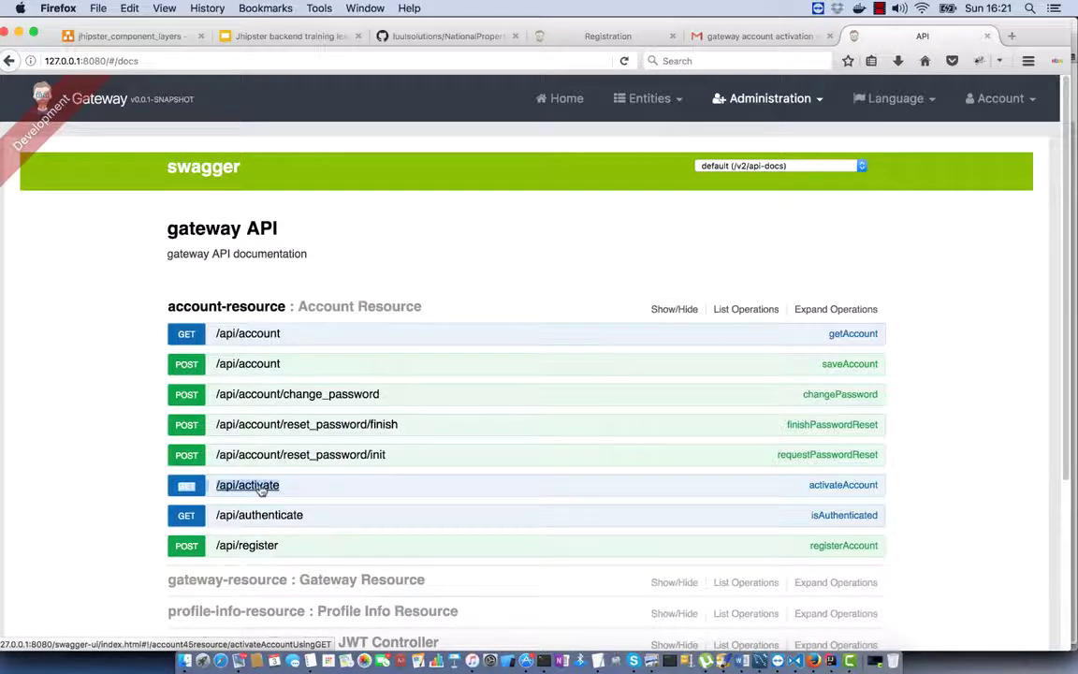
pyautogui.click(262, 487)
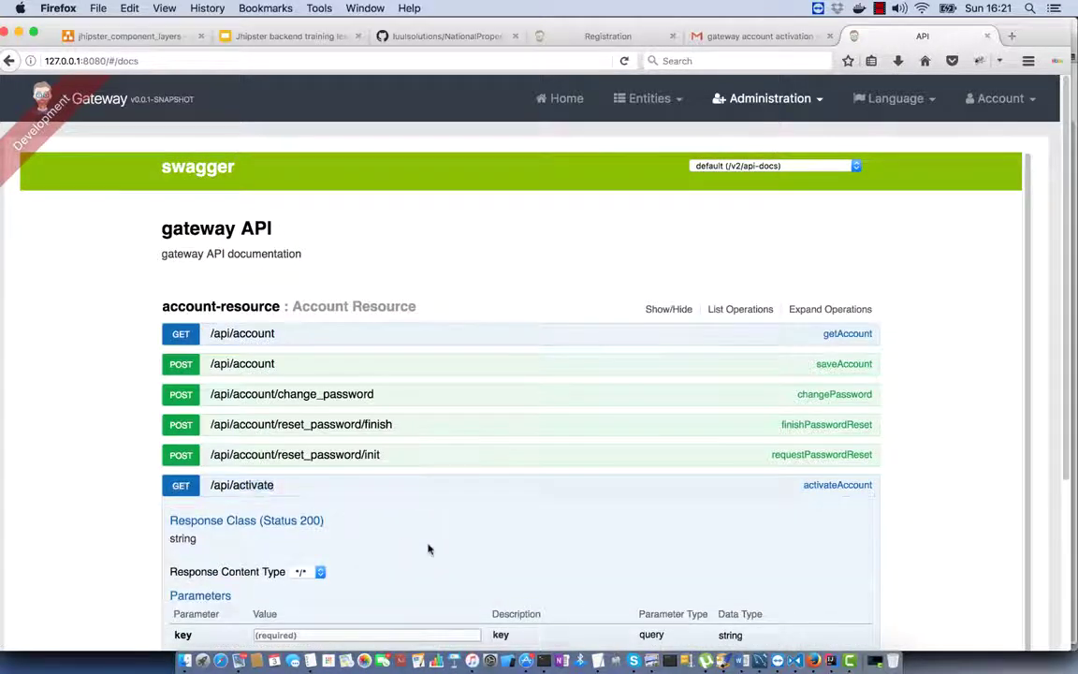
pyautogui.scroll(-2, 429, 549)
pyautogui.scroll(-4, 428, 549)
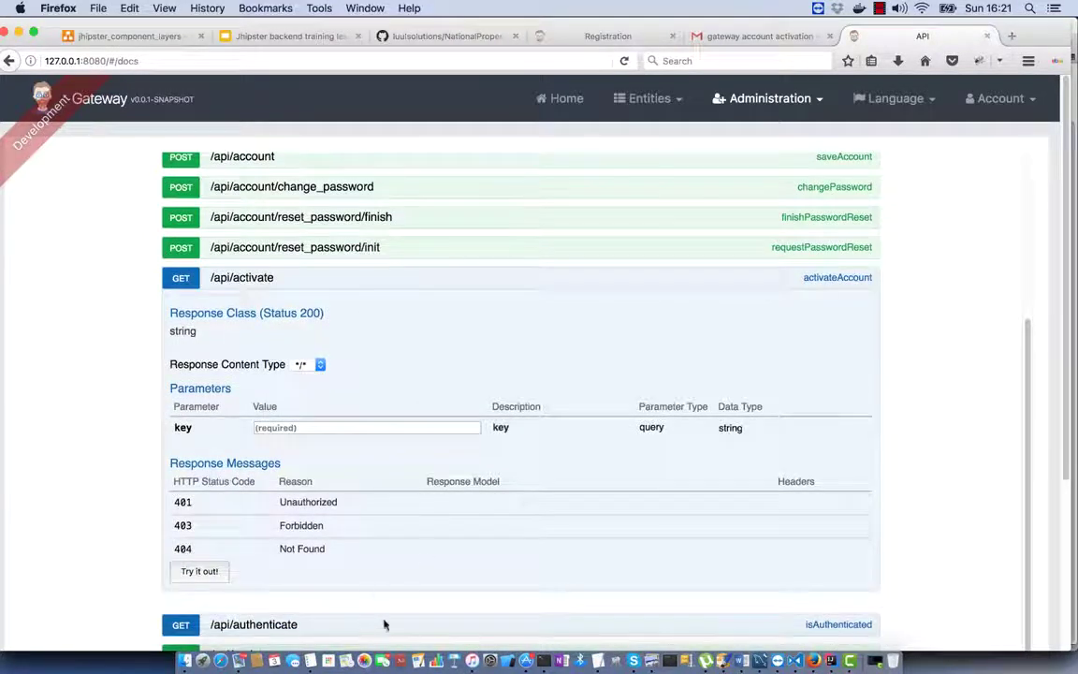
pyautogui.moveTo(199, 547); pyautogui.dragTo(176, 549)
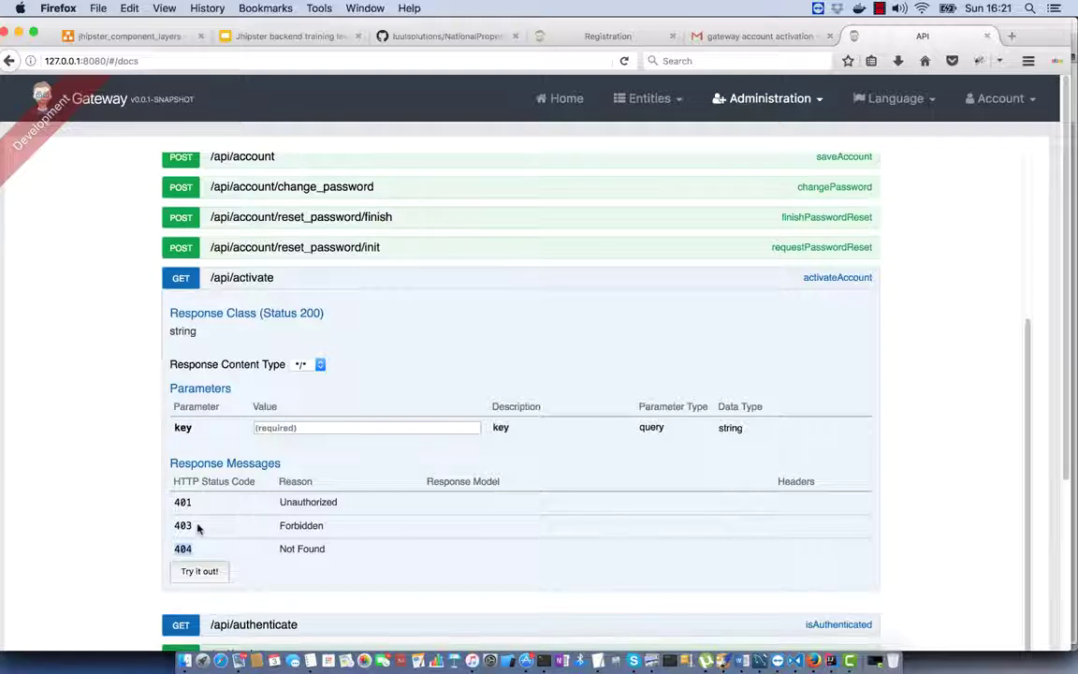
pyautogui.click(184, 525)
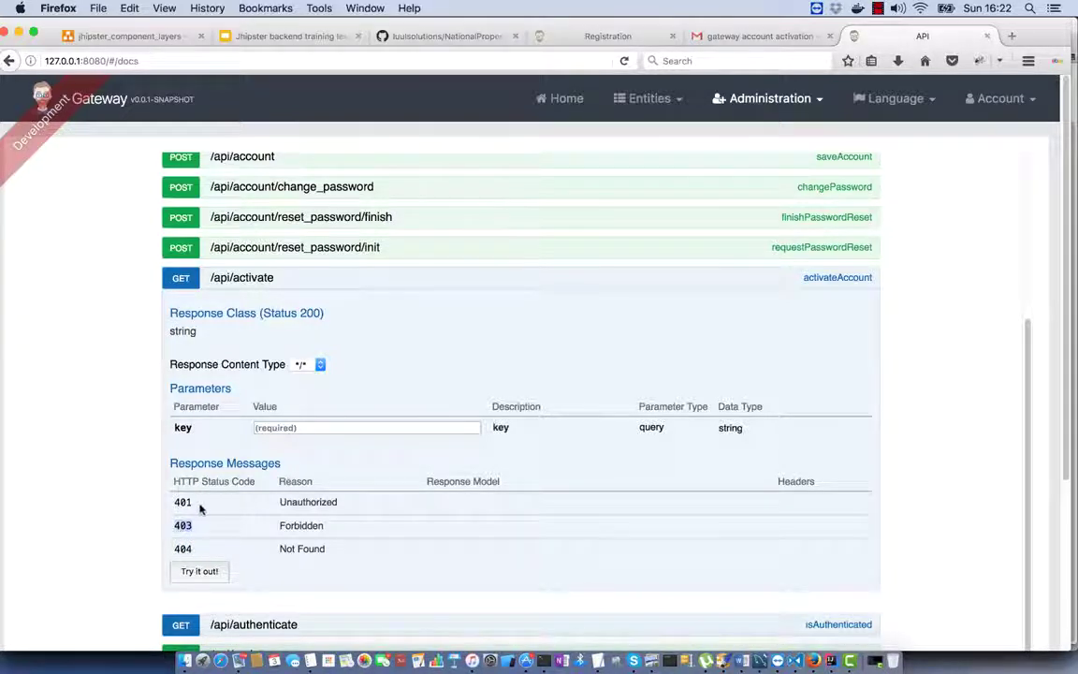
pyautogui.moveTo(200, 506); pyautogui.dragTo(174, 506)
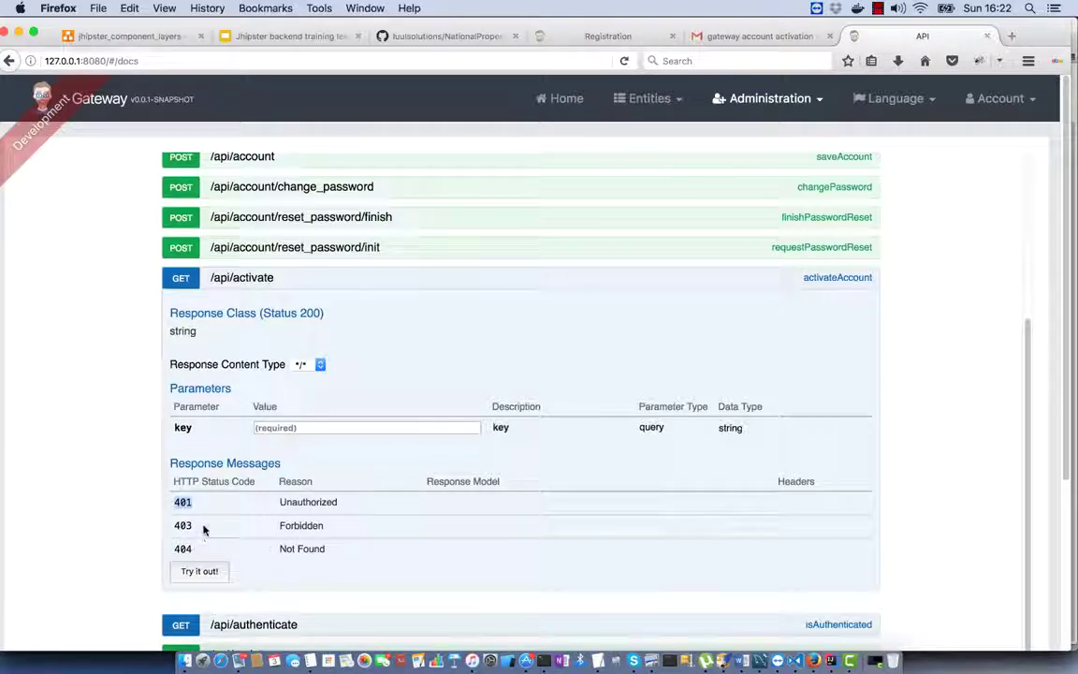
# Step: Try out GET /api/activate with the required activation key filled in, and view the response body, code and headers
pyautogui.click(201, 574)
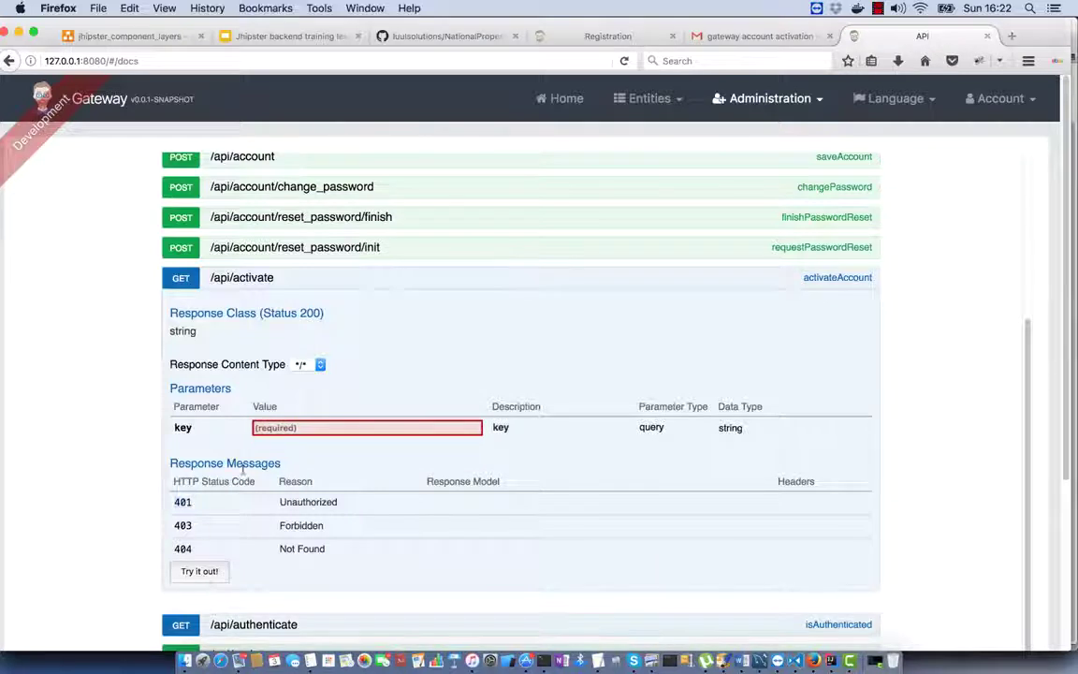
pyautogui.click(303, 427)
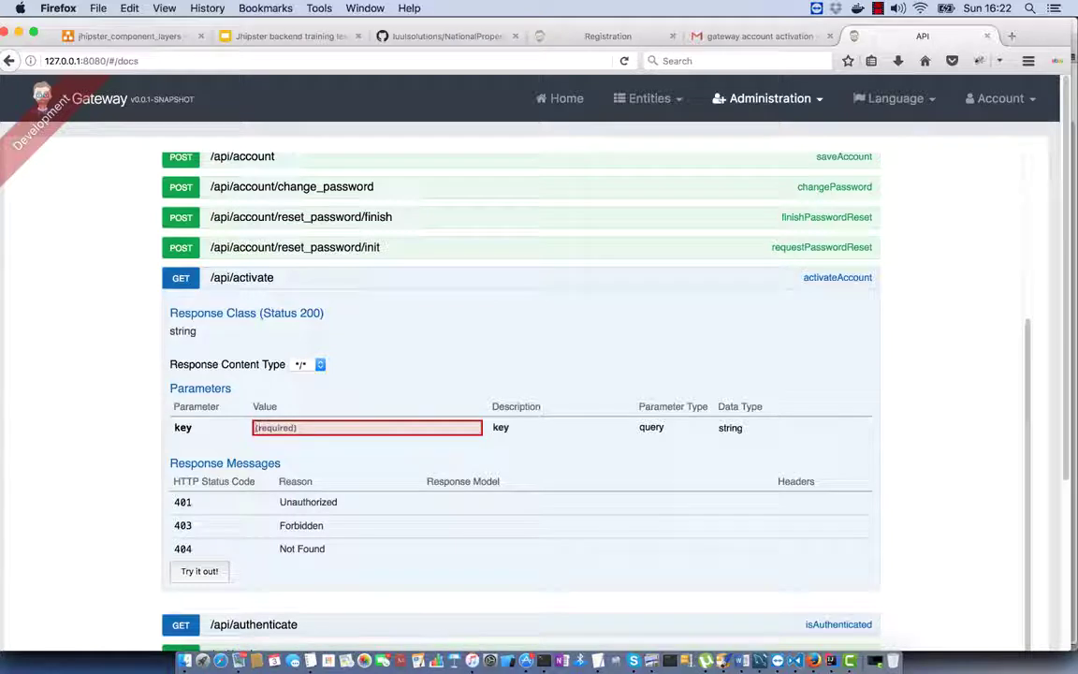
pyautogui.write('a')
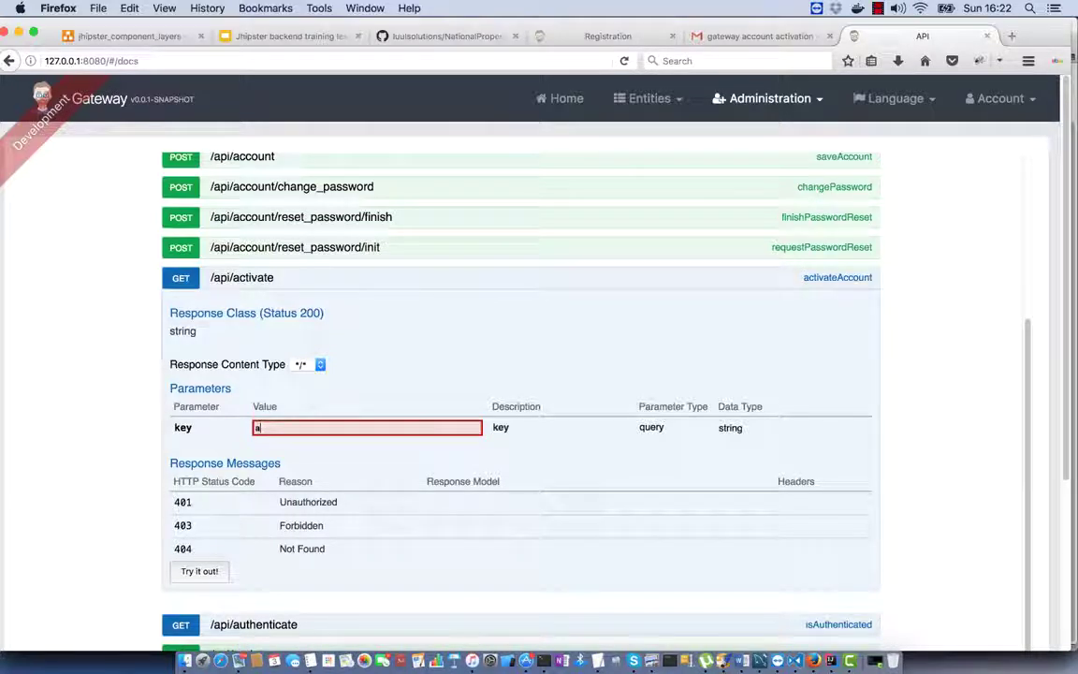
pyautogui.write('dmin')
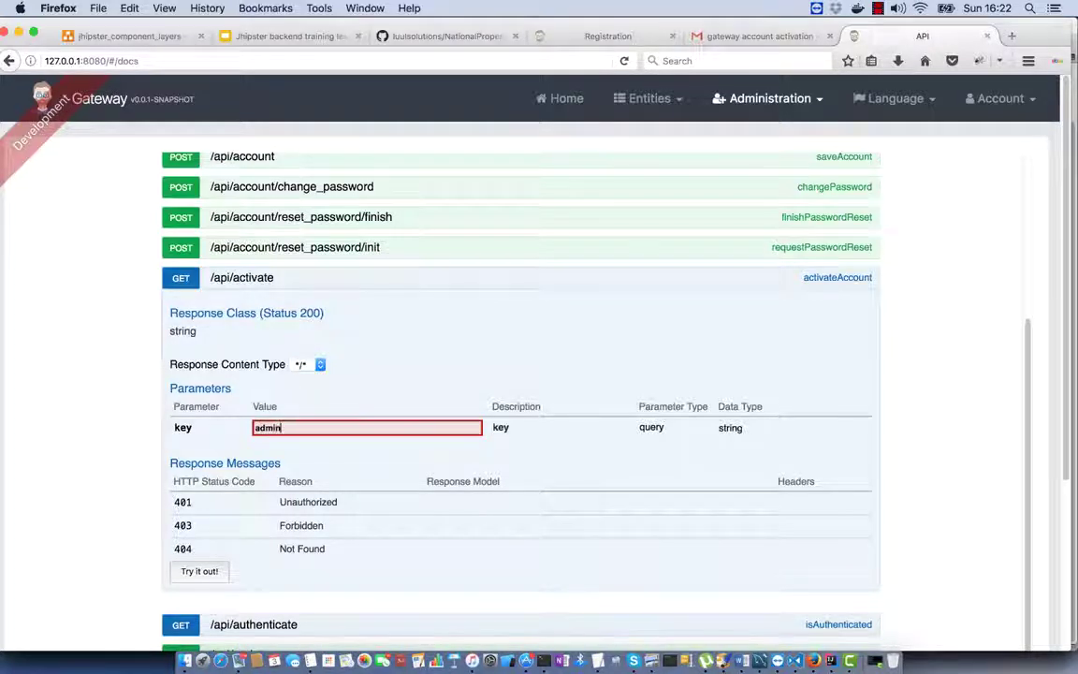
pyautogui.click(197, 572)
pyautogui.scroll(-5, 409, 570)
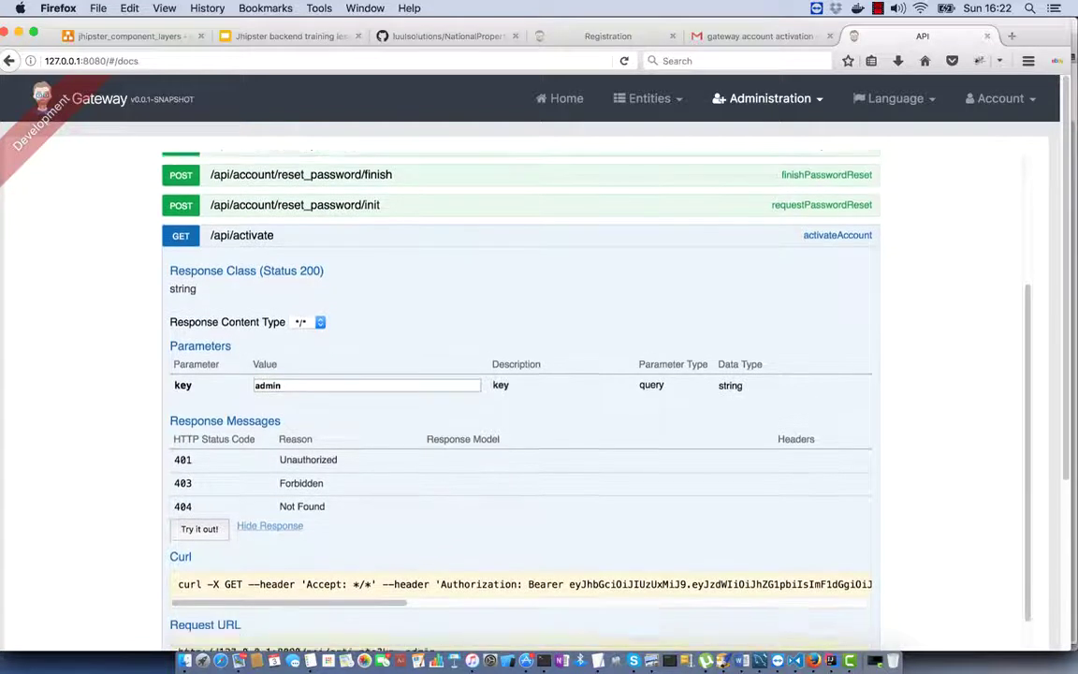
pyautogui.scroll(-3, 520, 393)
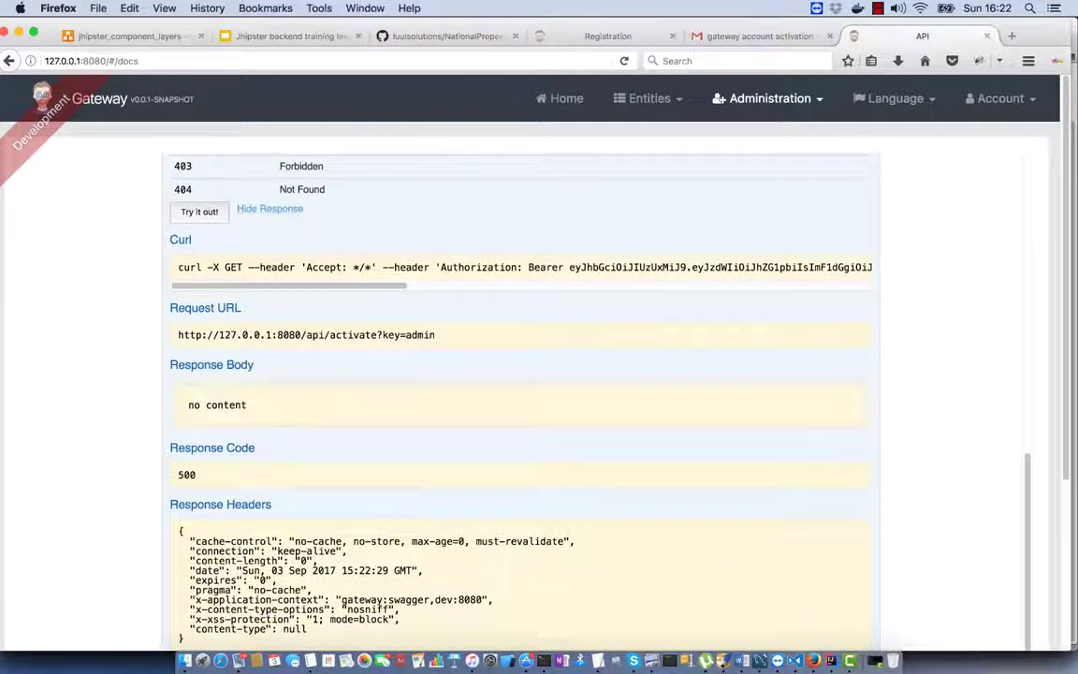
pyautogui.scroll(-2, 521, 393)
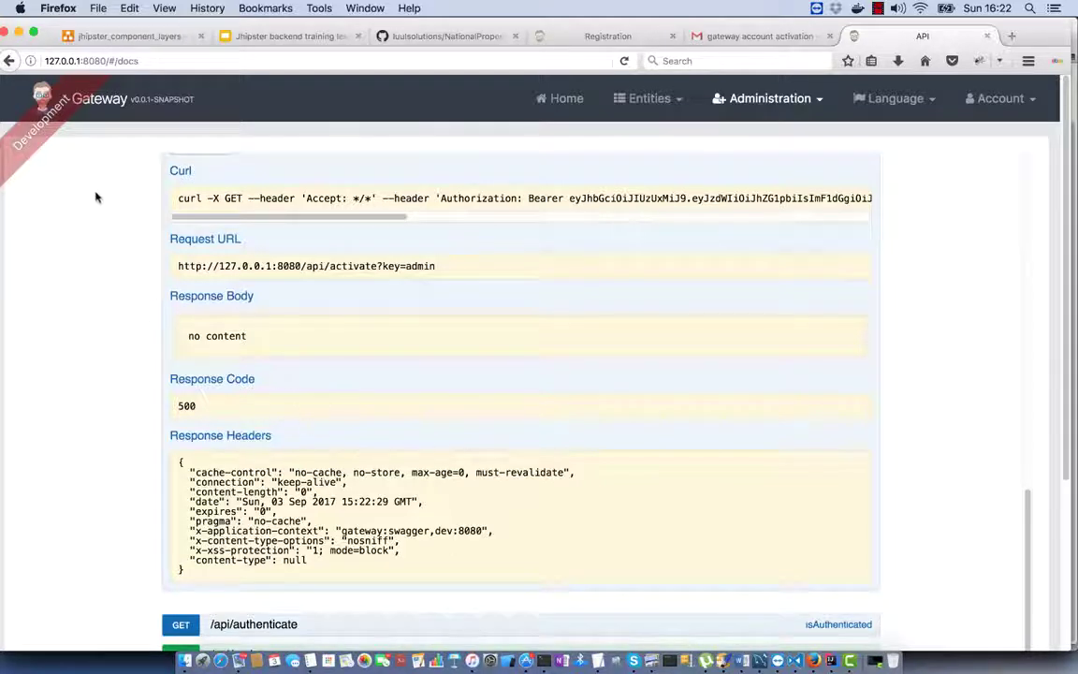
# Step: Review the GET /api/activate request details and highlight its generated curl command
pyautogui.scroll(5, 96, 193)
pyautogui.scroll(7, 120, 178)
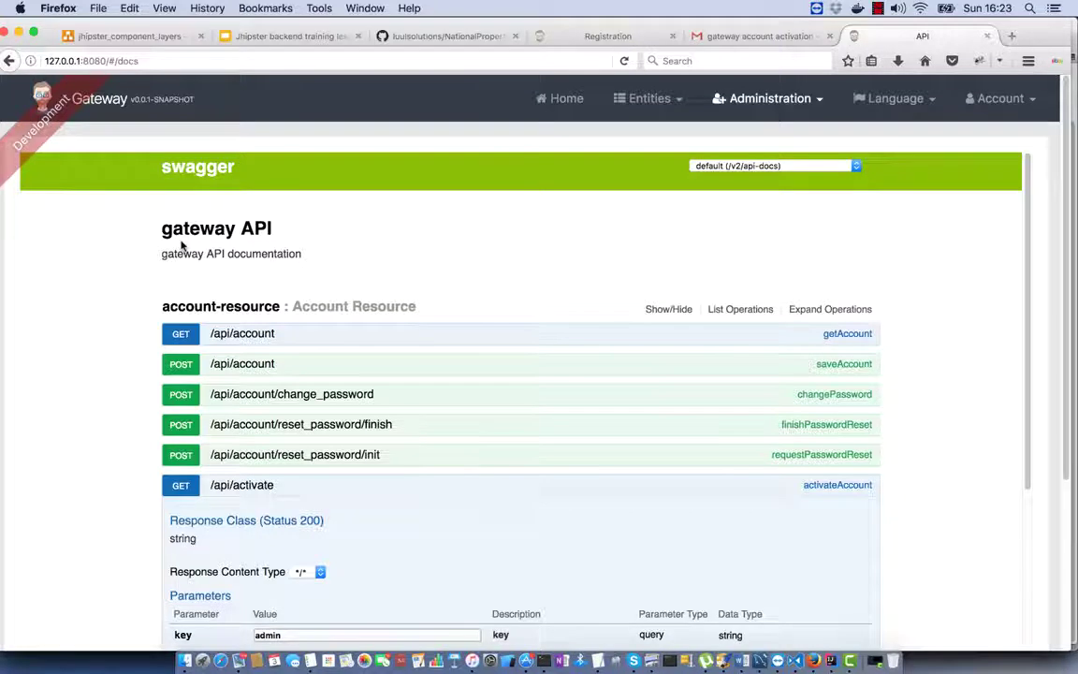
pyautogui.scroll(-5, 182, 245)
pyautogui.scroll(-2, 521, 375)
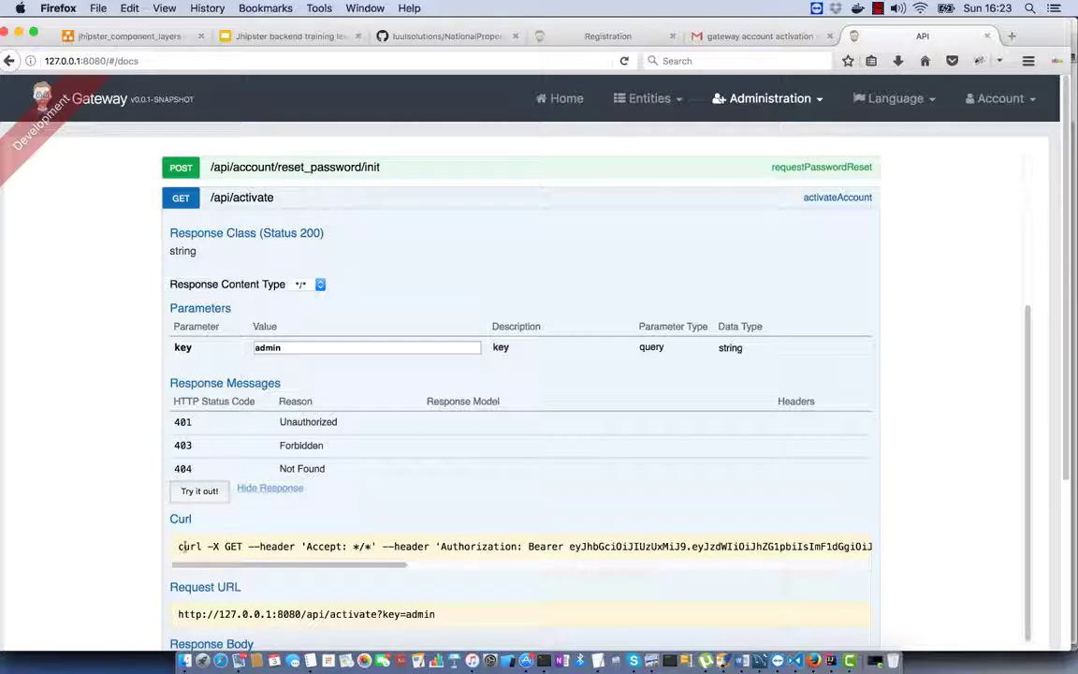
pyautogui.moveTo(178, 546); pyautogui.dragTo(366, 556)
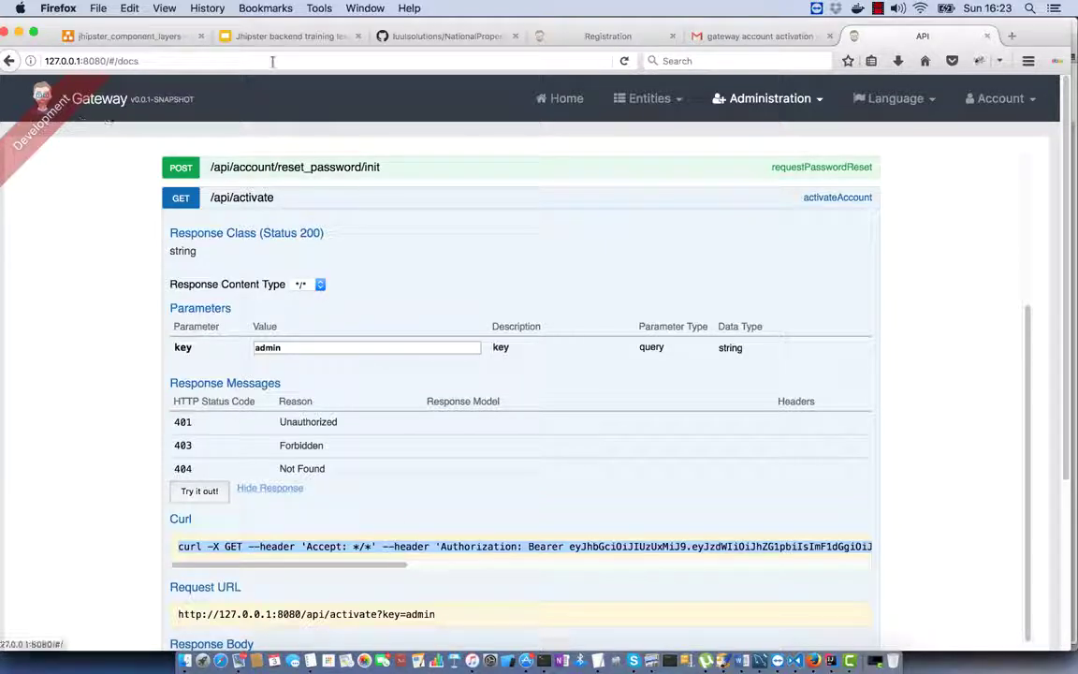
# Step: Return to the Jhipster backend training lesson 3 slides and highlight "Transaction Management" alternately with the "Property" and "District" business items
pyautogui.click(296, 37)
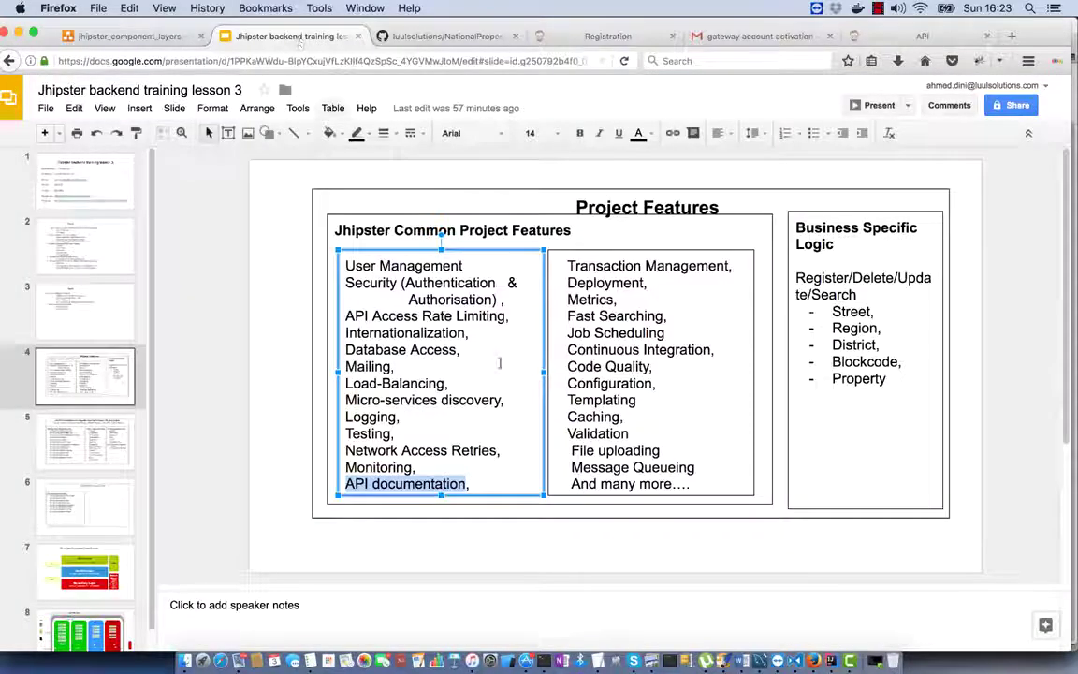
pyautogui.moveTo(568, 265); pyautogui.dragTo(733, 266)
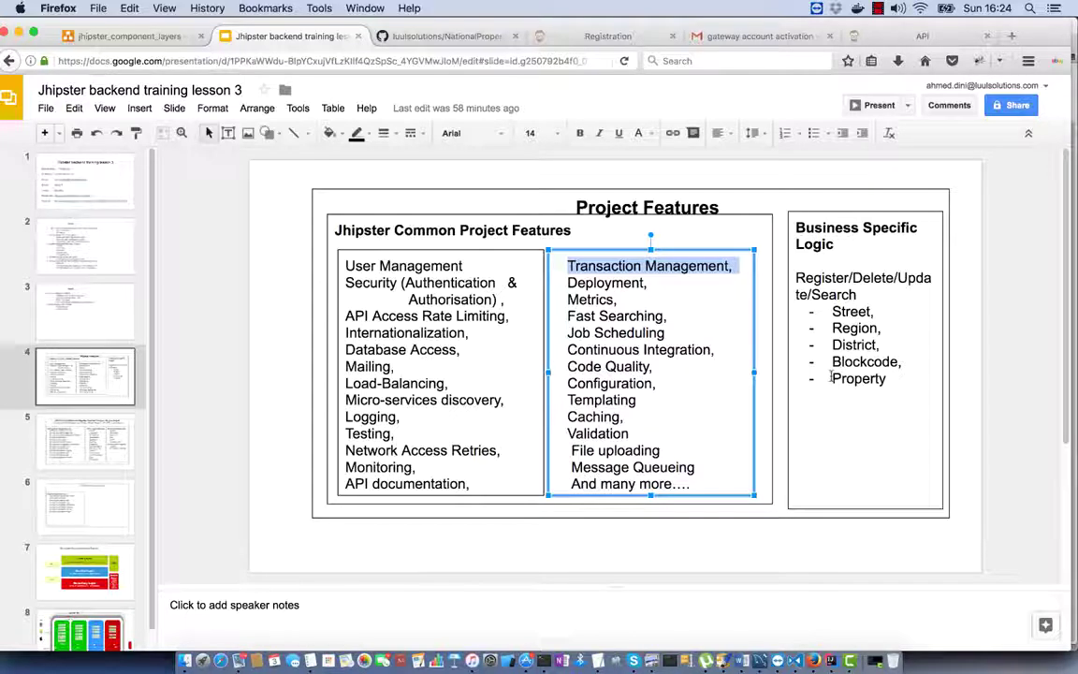
pyautogui.moveTo(832, 378); pyautogui.dragTo(885, 376)
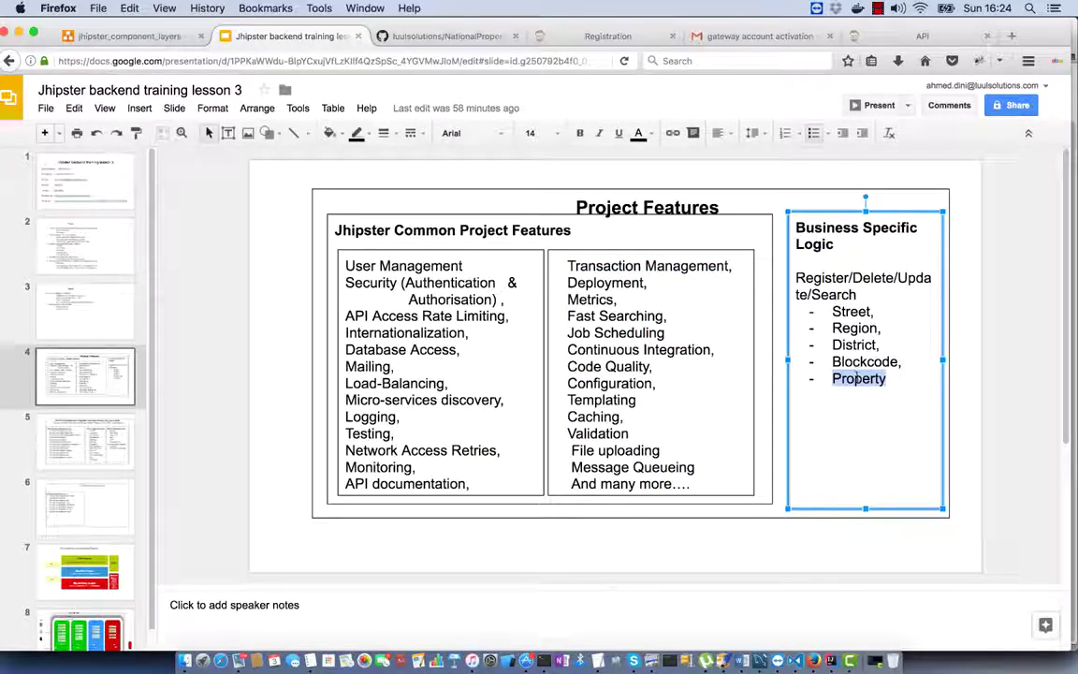
pyautogui.doubleClick(848, 344)
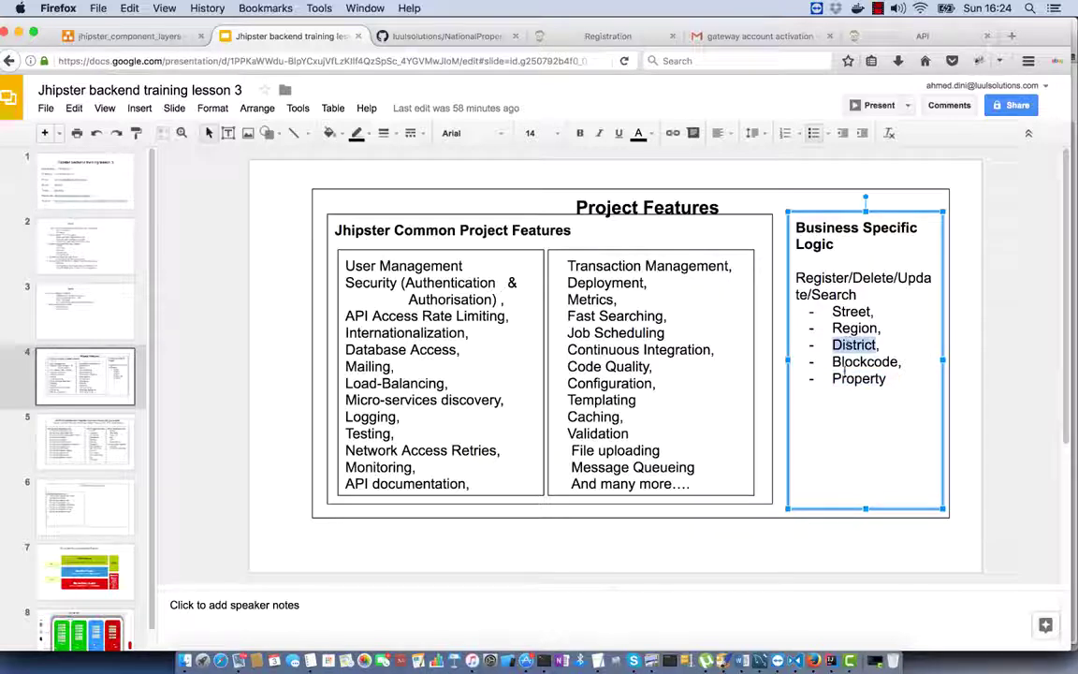
pyautogui.doubleClick(845, 378)
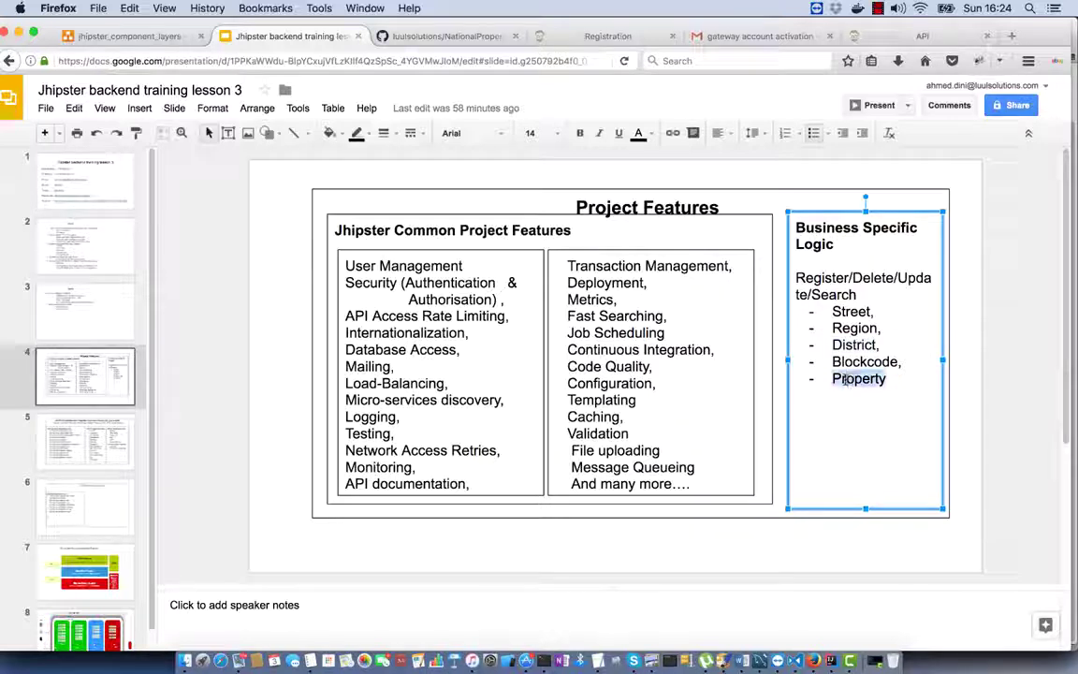
pyautogui.doubleClick(848, 344)
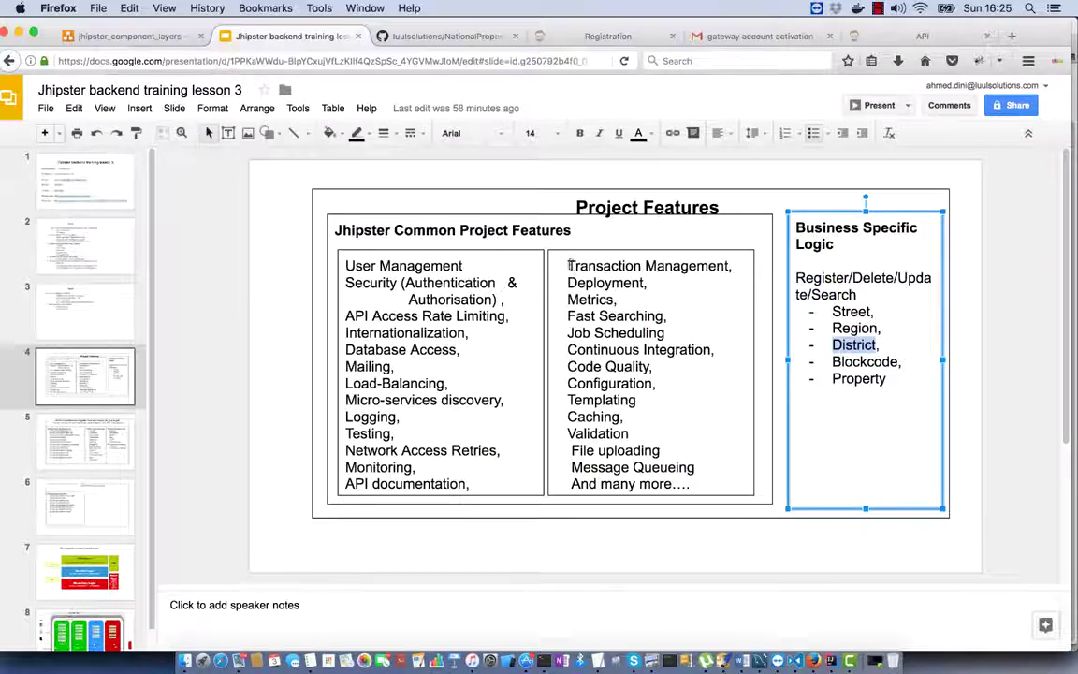
pyautogui.moveTo(568, 265); pyautogui.dragTo(722, 261)
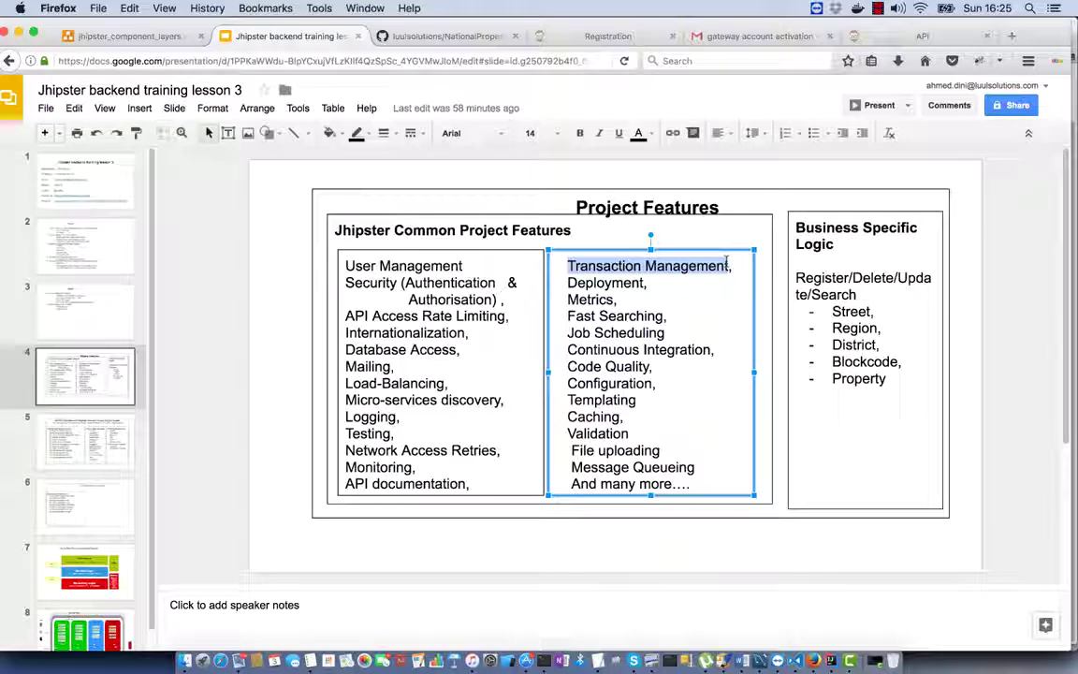
pyautogui.click(840, 379)
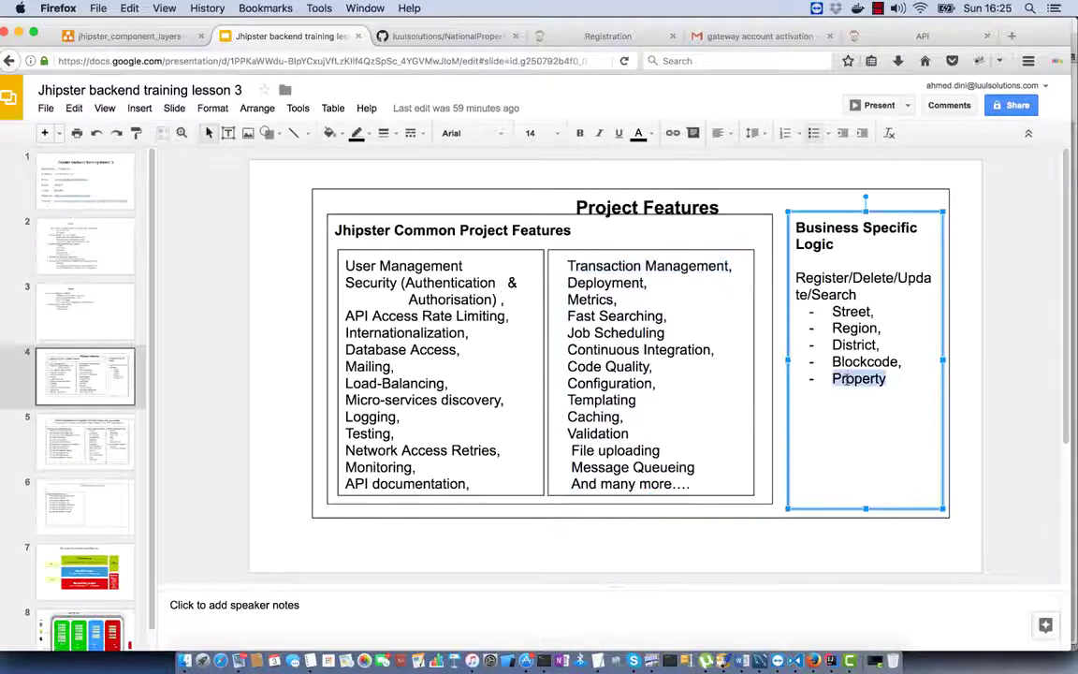